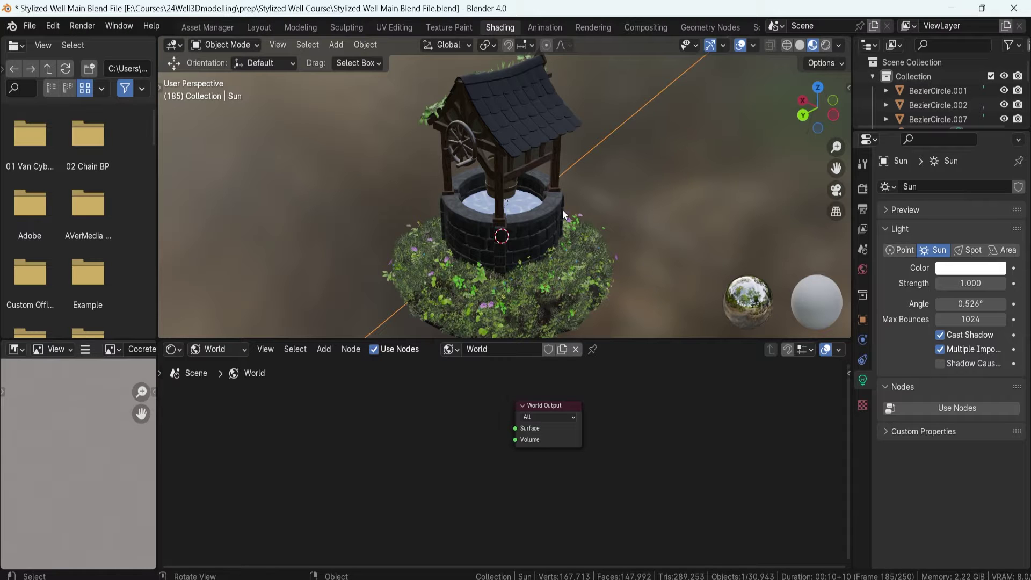
# - Switch the 3D viewport to rendered shading
pyautogui.moveTo(574, 209); pyautogui.dragTo(408, 141, button='middle')
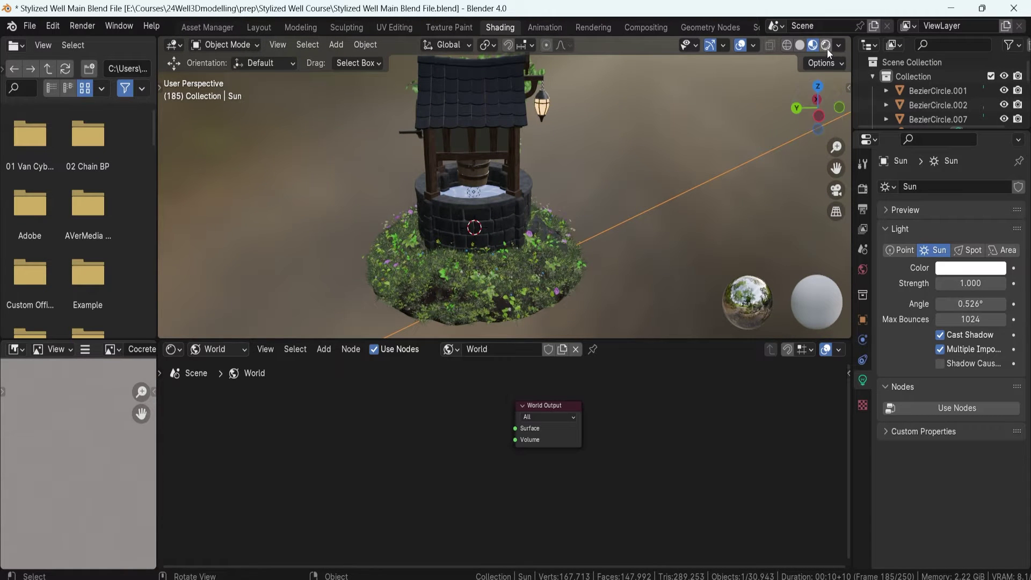
pyautogui.click(775, 48)
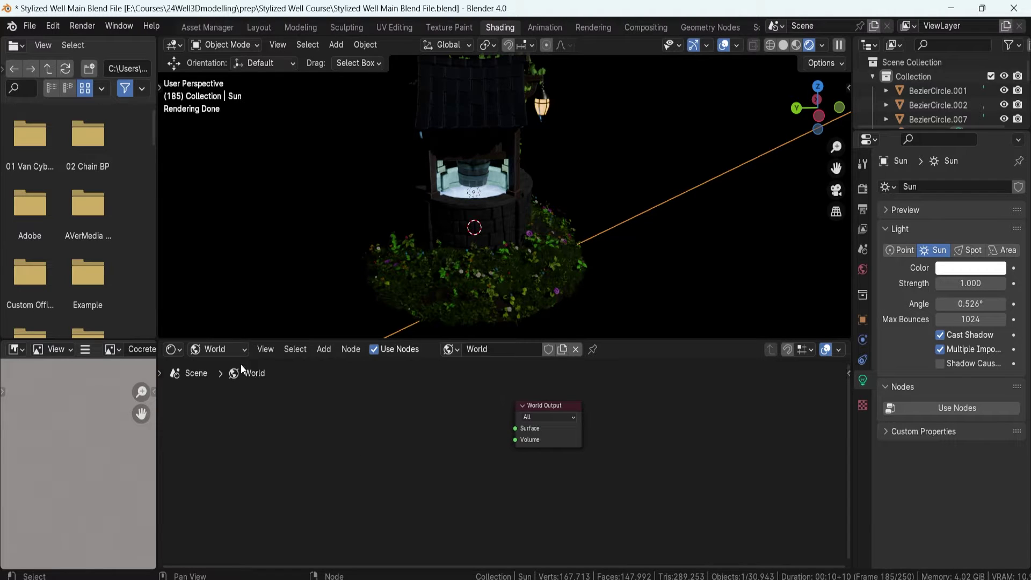
pyautogui.click(497, 30)
# - Switch the shader editor from World to Object shaders and back to World
pyautogui.click(226, 350)
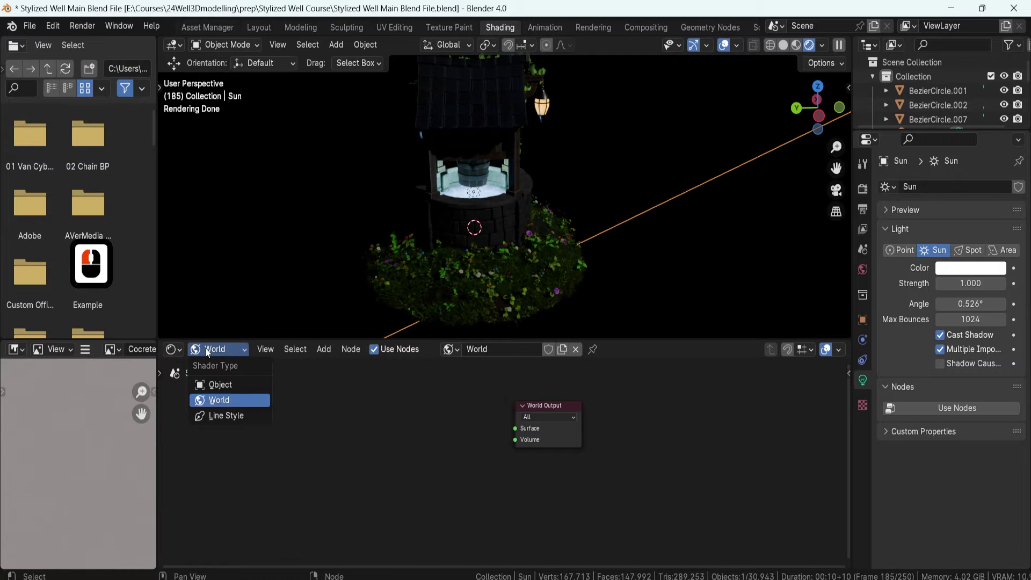
pyautogui.click(221, 386)
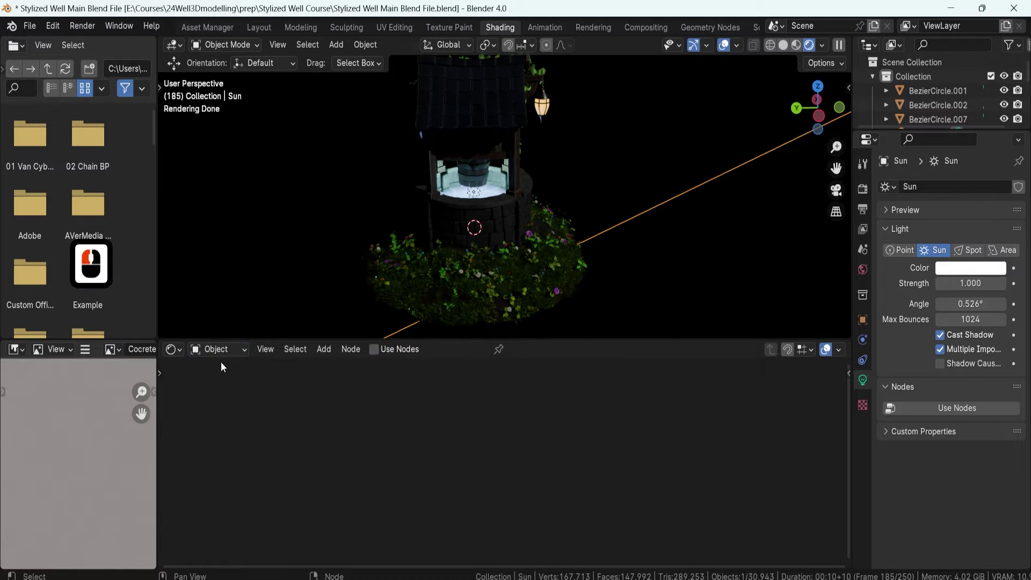
pyautogui.click(219, 350)
pyautogui.click(221, 398)
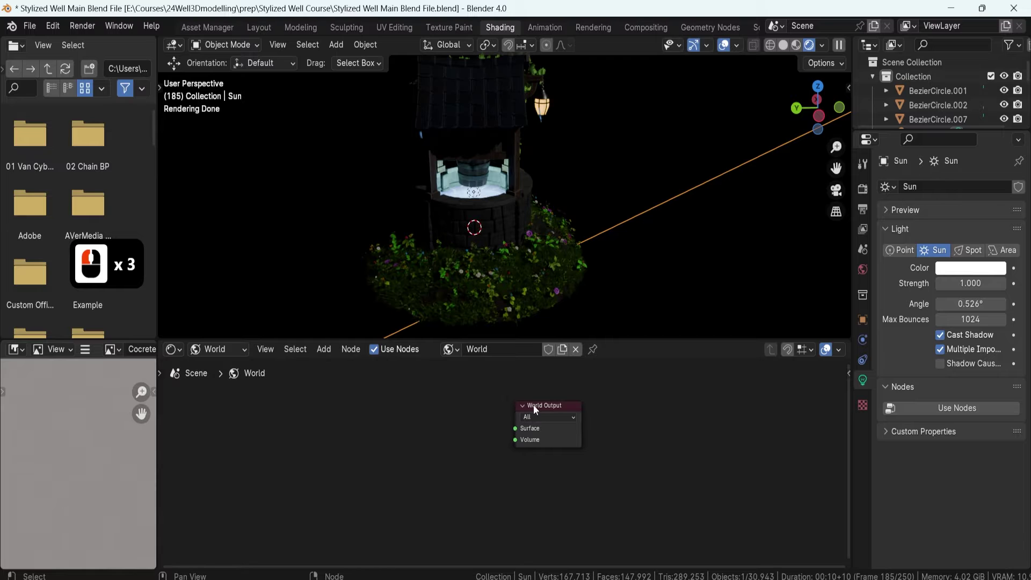
# - Add a Background shader node and place it in front of the World Output node
pyautogui.click(531, 404)
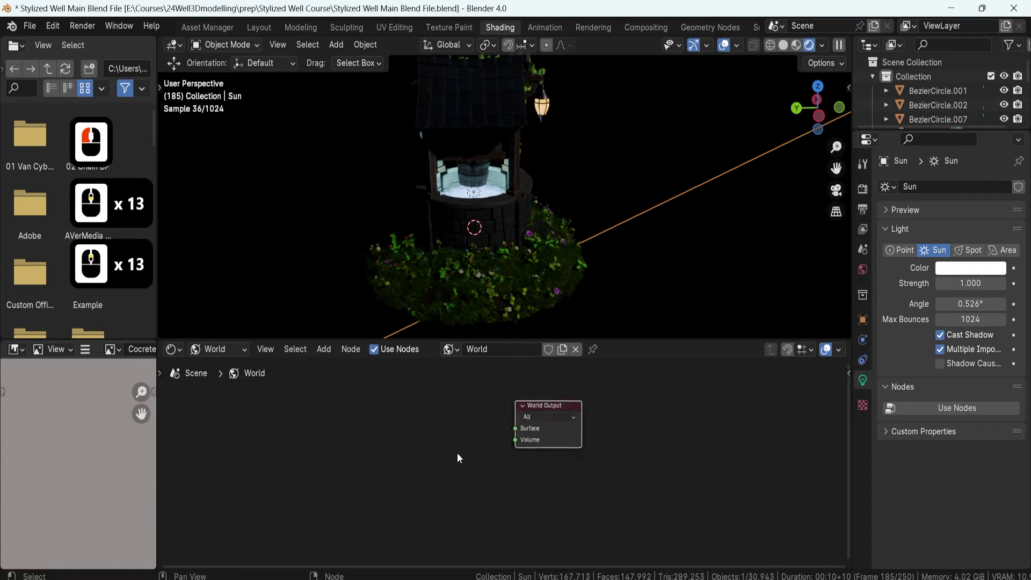
pyautogui.scroll(2, 457, 454)
pyautogui.moveTo(464, 426); pyautogui.dragTo(511, 449, button='middle')
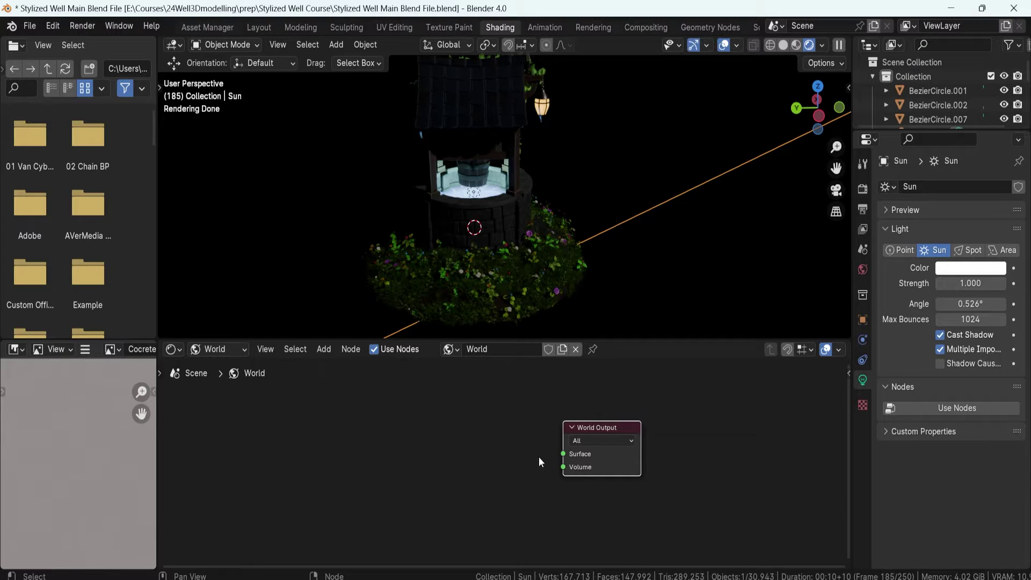
pyautogui.click(454, 418)
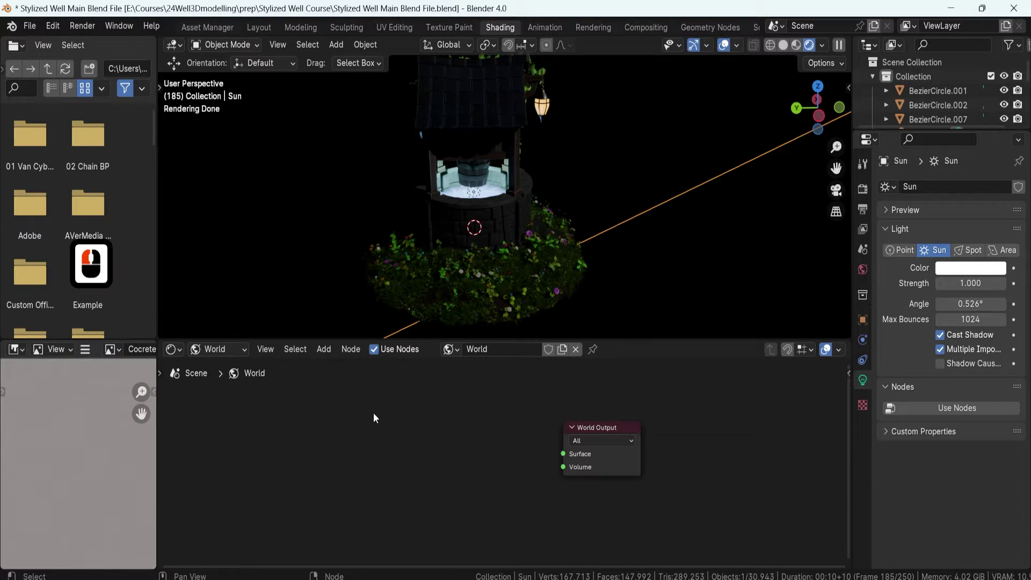
pyautogui.hotkey('shift', 'a')
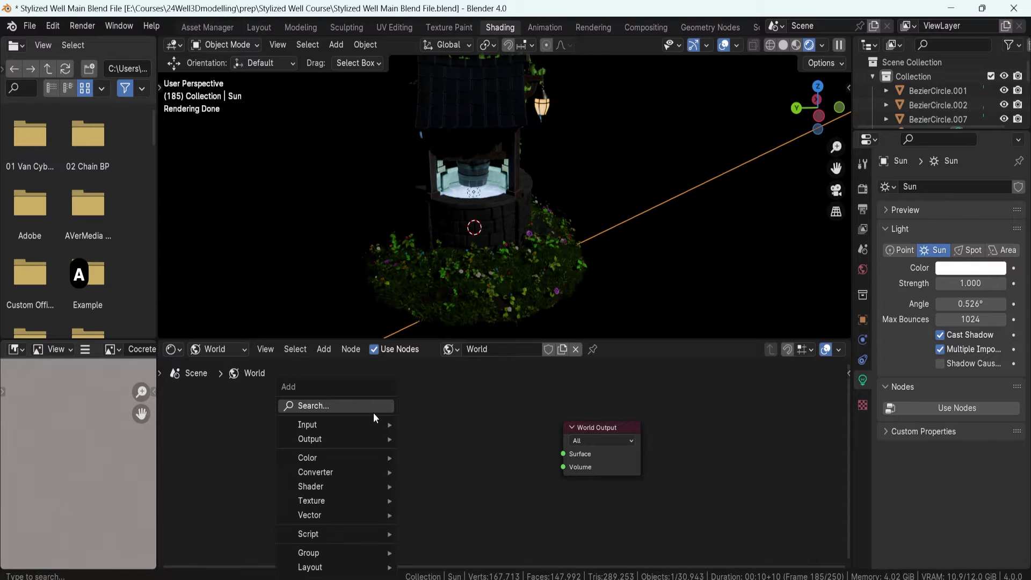
pyautogui.click(373, 411)
pyautogui.write('back')
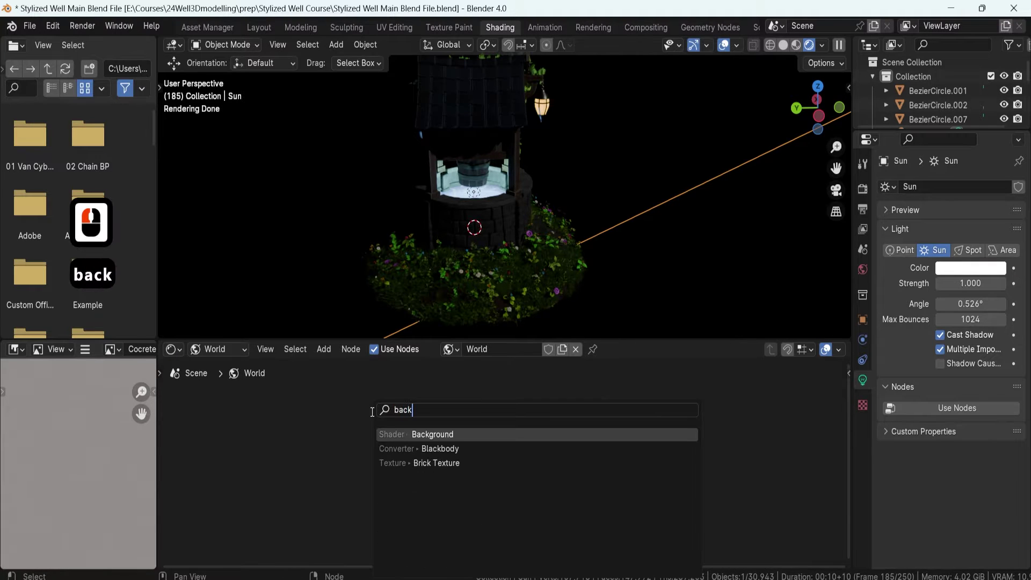
pyautogui.click(422, 434)
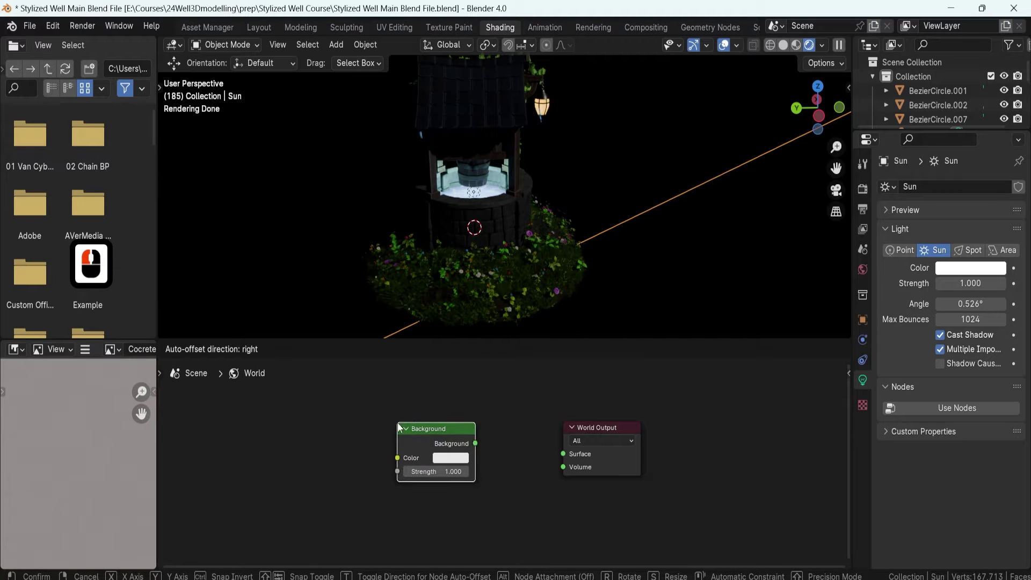
pyautogui.click(397, 423)
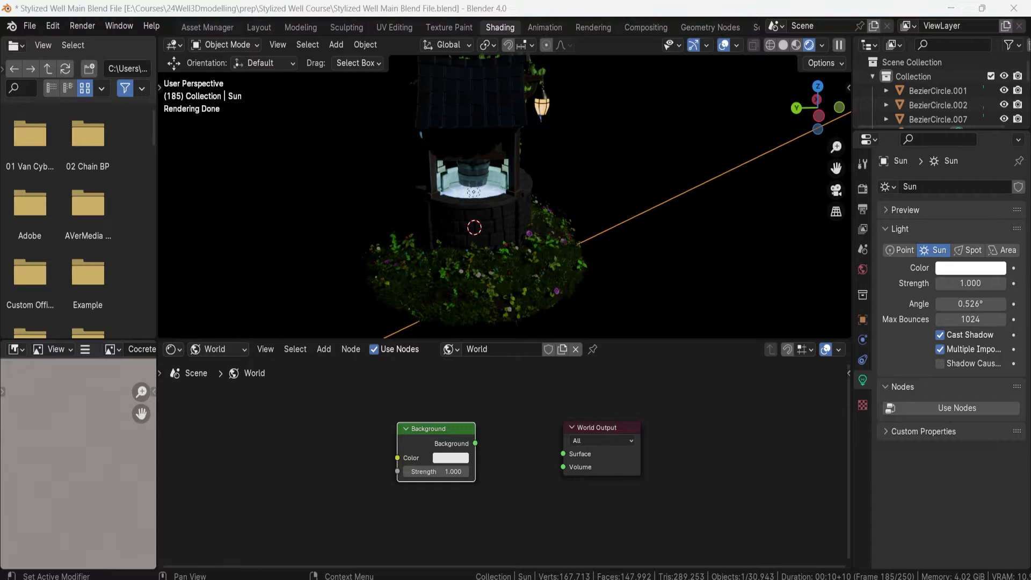
# - Bring Day.exr from the HDRI Setup folder into the world node tree and place it before the Background node
pyautogui.moveTo(1028, 145); pyautogui.dragTo(581, 128)
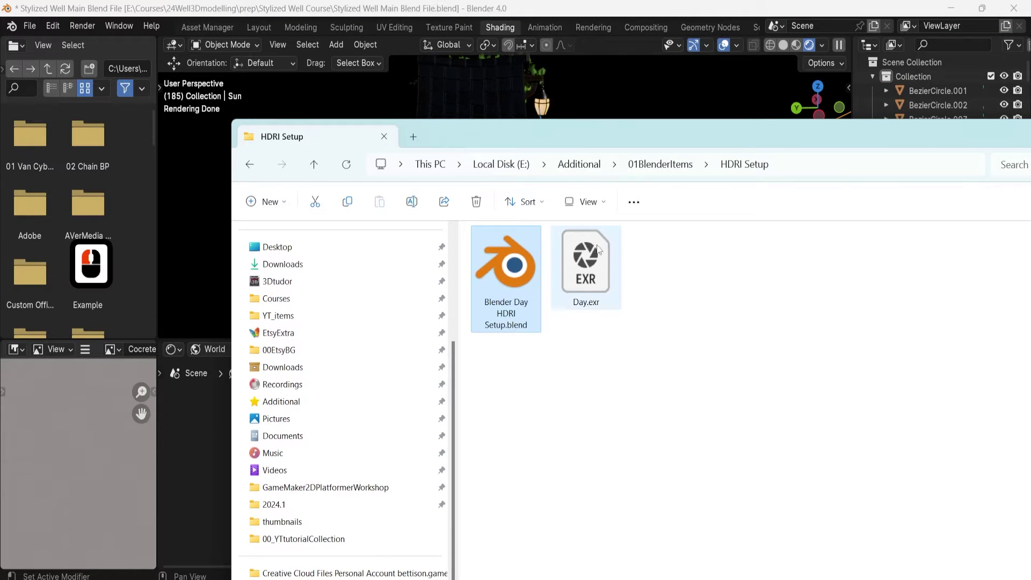
pyautogui.click(596, 271)
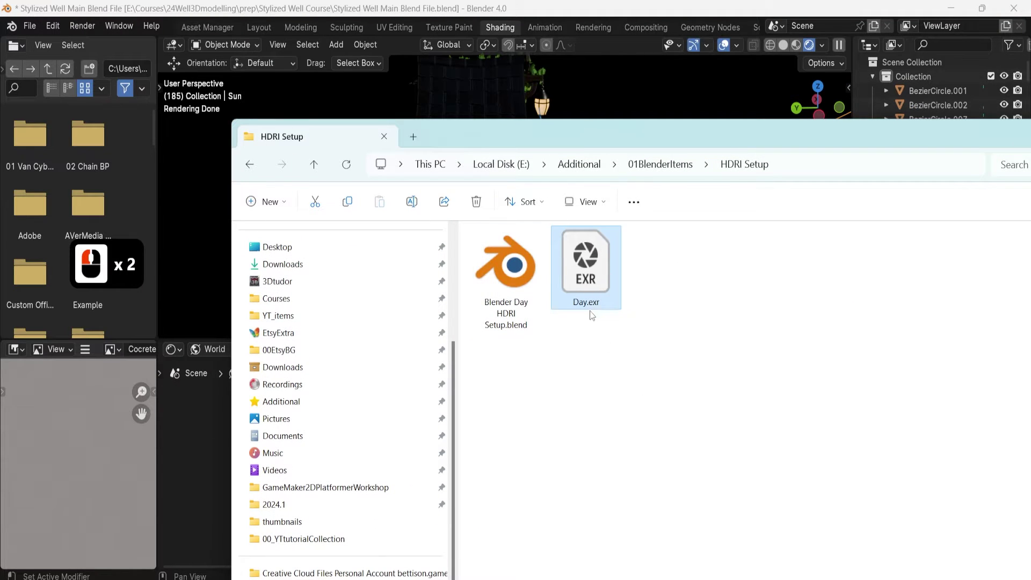
pyautogui.moveTo(556, 127); pyautogui.dragTo(1030, 129)
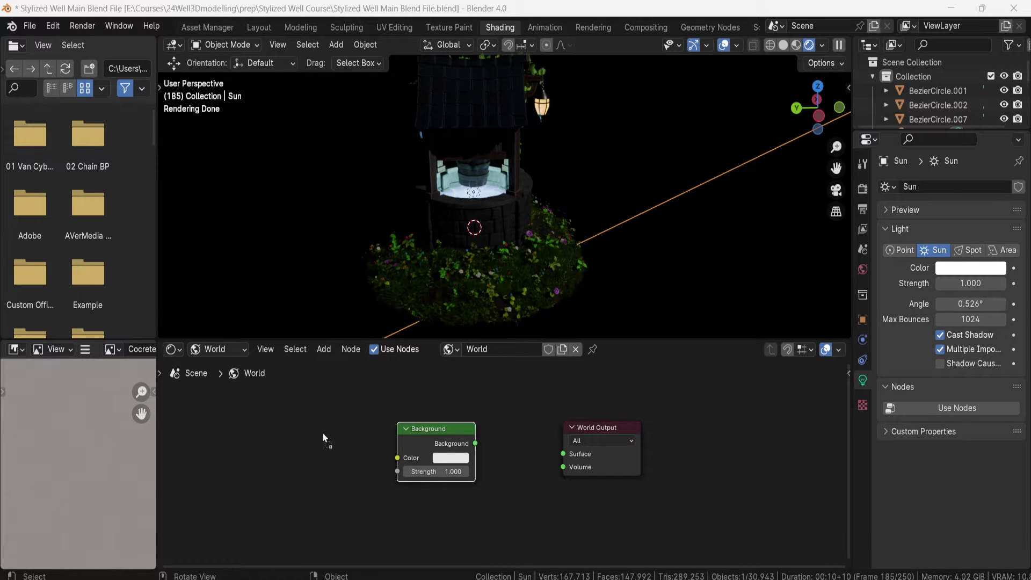
pyautogui.moveTo(310, 432); pyautogui.dragTo(238, 421)
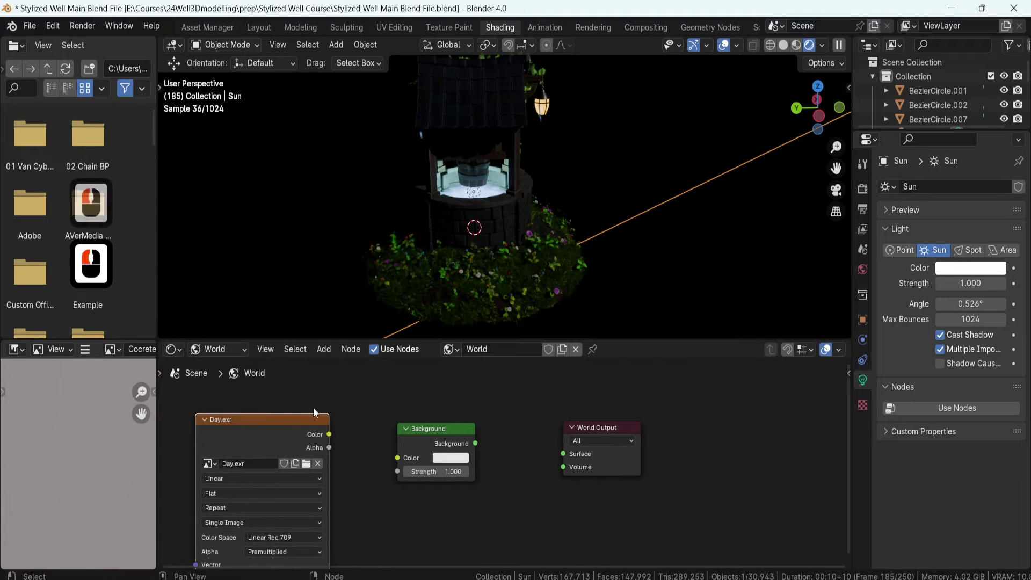
# - Connect the Day.exr Color output to the Background Color, and the Background output to the World Output Surface
pyautogui.moveTo(319, 403); pyautogui.dragTo(410, 390, button='middle')
pyautogui.moveTo(424, 421); pyautogui.dragTo(486, 443)
pyautogui.moveTo(565, 429); pyautogui.dragTo(652, 439)
pyautogui.scroll(-4, 518, 215)
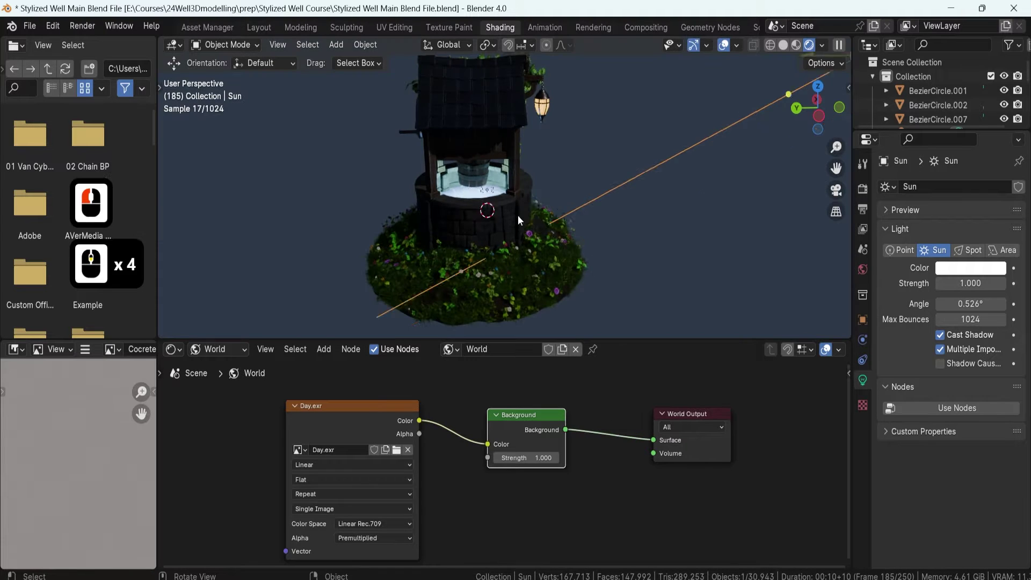
pyautogui.moveTo(517, 215); pyautogui.dragTo(616, 200, button='middle')
pyautogui.click(621, 446)
pyautogui.press('F8')
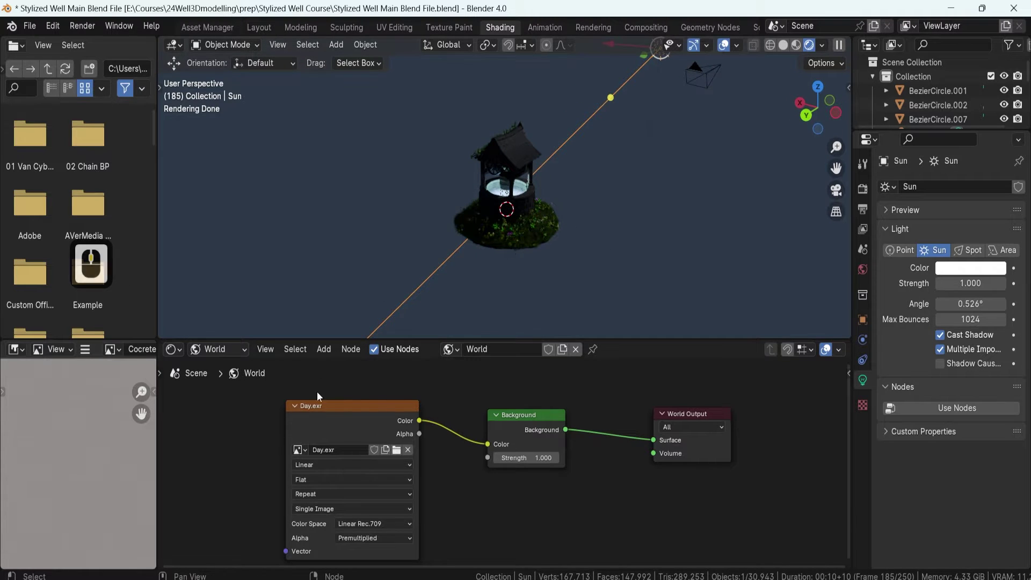
# - Add a Texture Coordinate node and place it before the Day.exr image node
pyautogui.moveTo(356, 400); pyautogui.dragTo(449, 359, button='middle')
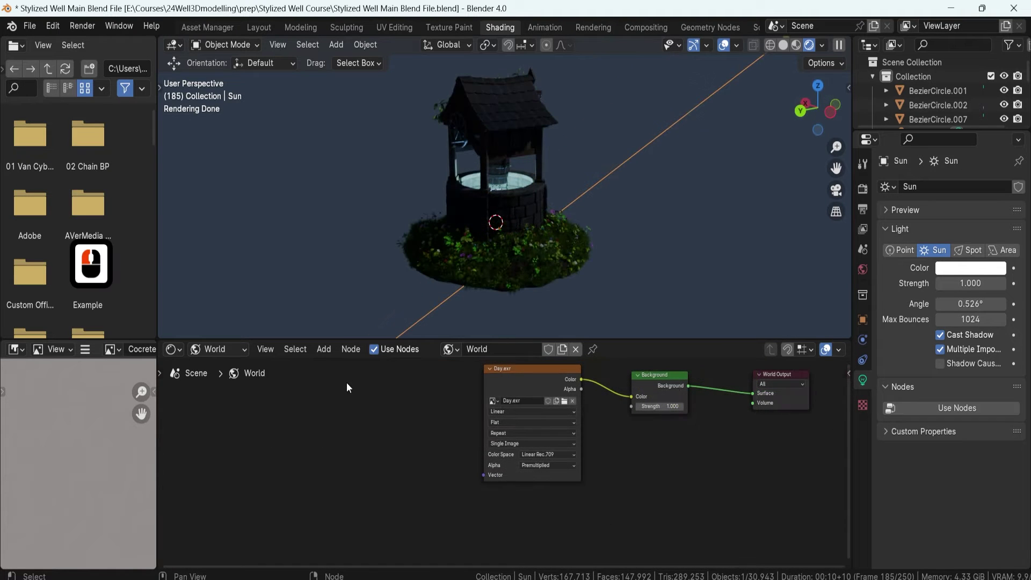
pyautogui.hotkey('shift', 'a')
pyautogui.click(346, 382)
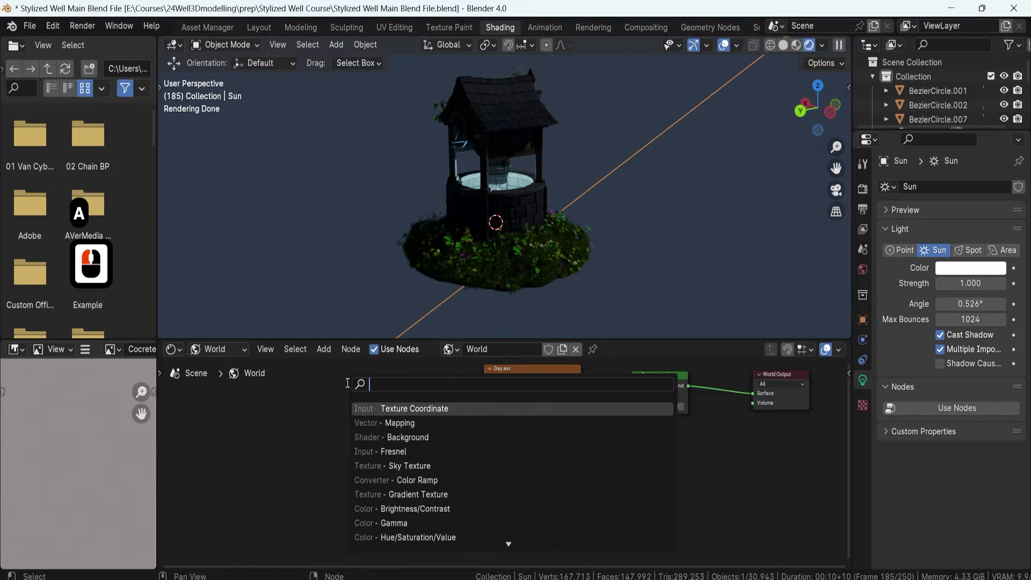
pyautogui.write('text c')
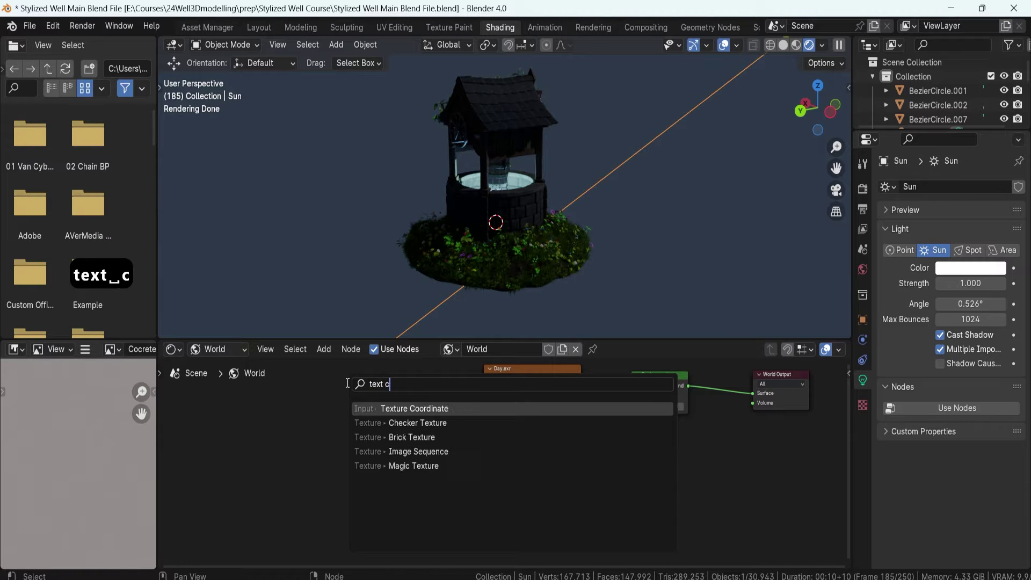
pyautogui.write('oor')
pyautogui.press('Return')
pyautogui.click(345, 391)
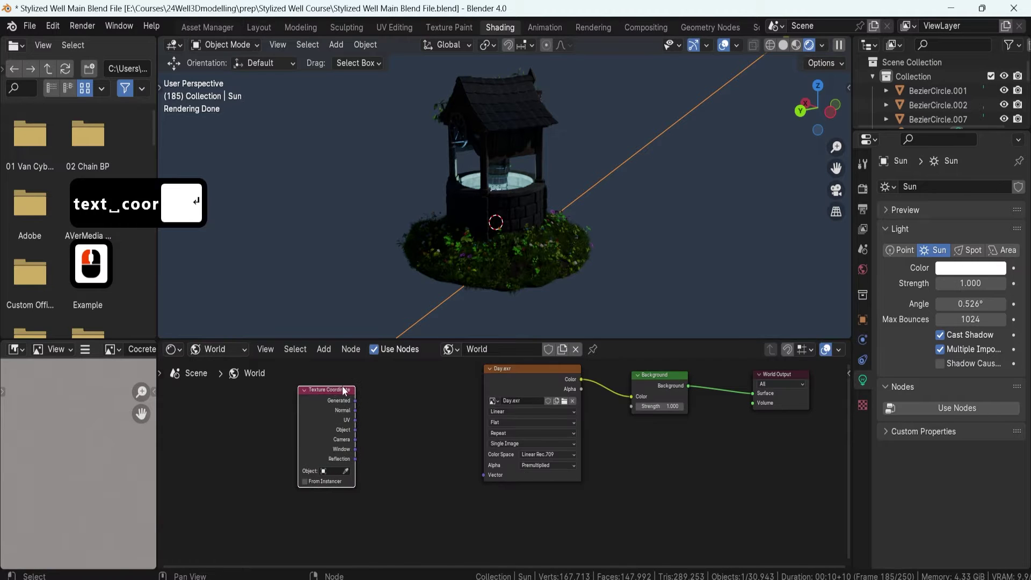
# - Connect the Texture Coordinate node's Generated output to the Day.exr Vector input and inspect the sky around the well
pyautogui.moveTo(355, 400); pyautogui.dragTo(484, 474)
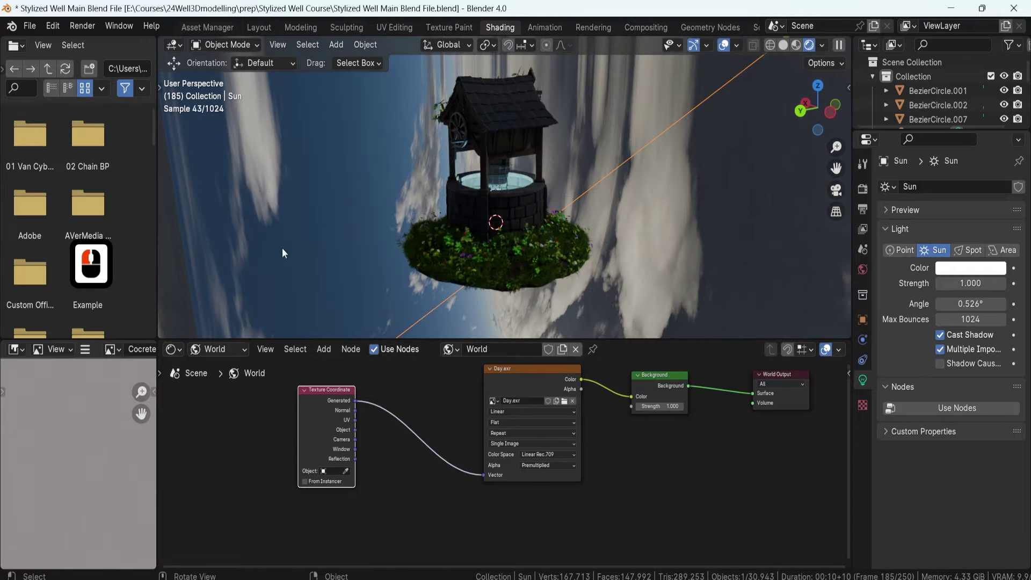
pyautogui.scroll(-4, 376, 215)
pyautogui.moveTo(429, 199); pyautogui.dragTo(488, 196, button='middle')
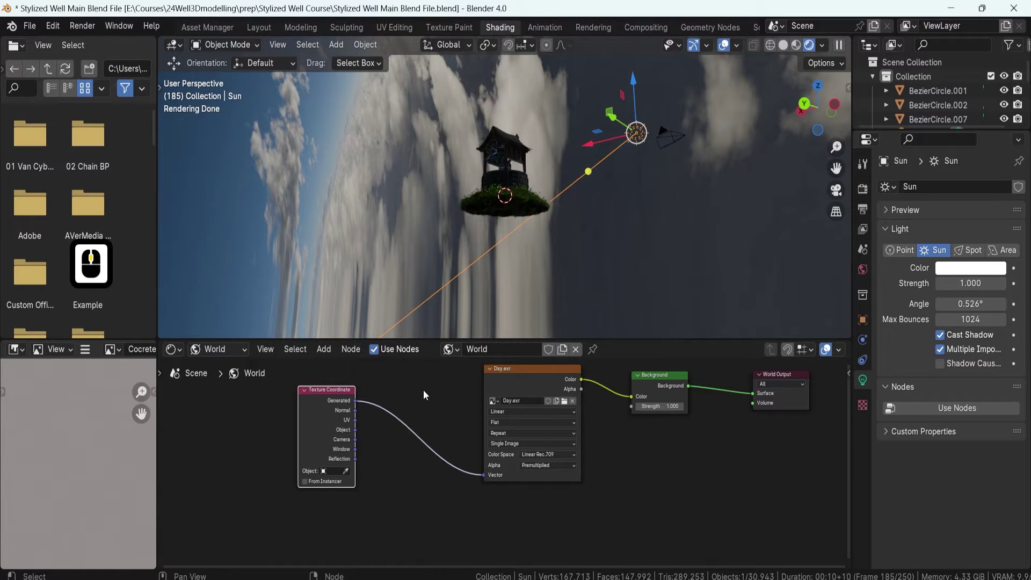
# - Insert a Mapping node on the link between the Texture Coordinate and Day.exr nodes
pyautogui.click(423, 392)
pyautogui.click(463, 416)
pyautogui.press('F8')
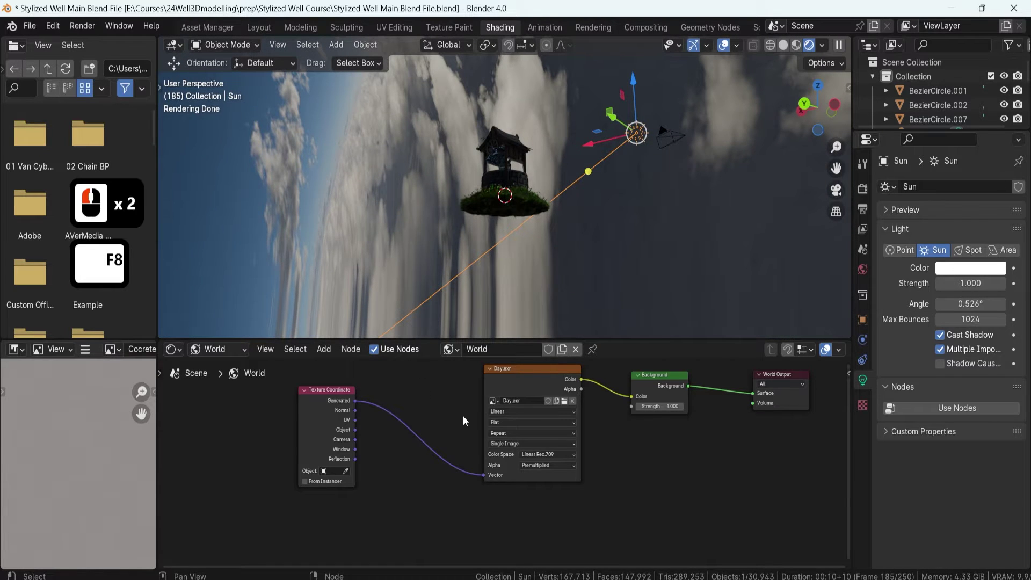
pyautogui.hotkey('shift', 'a')
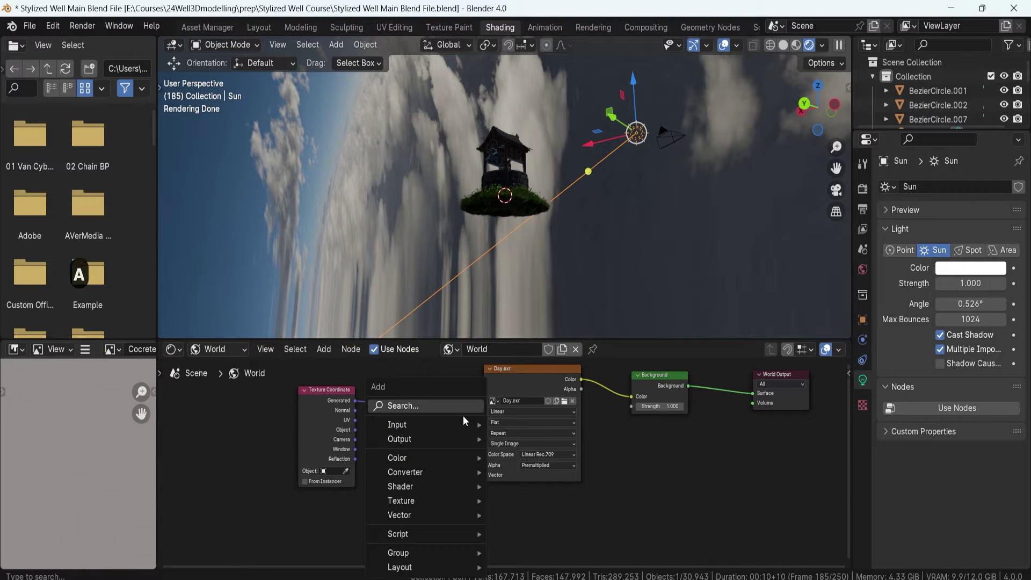
pyautogui.click(449, 407)
pyautogui.write('vet')
pyautogui.press('BackSpace')
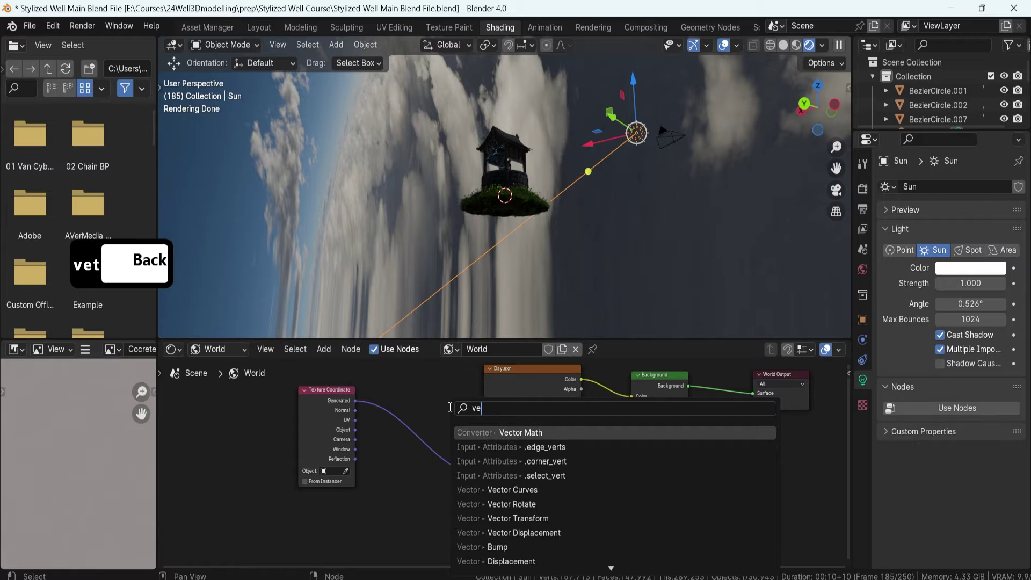
pyautogui.write('ctor map')
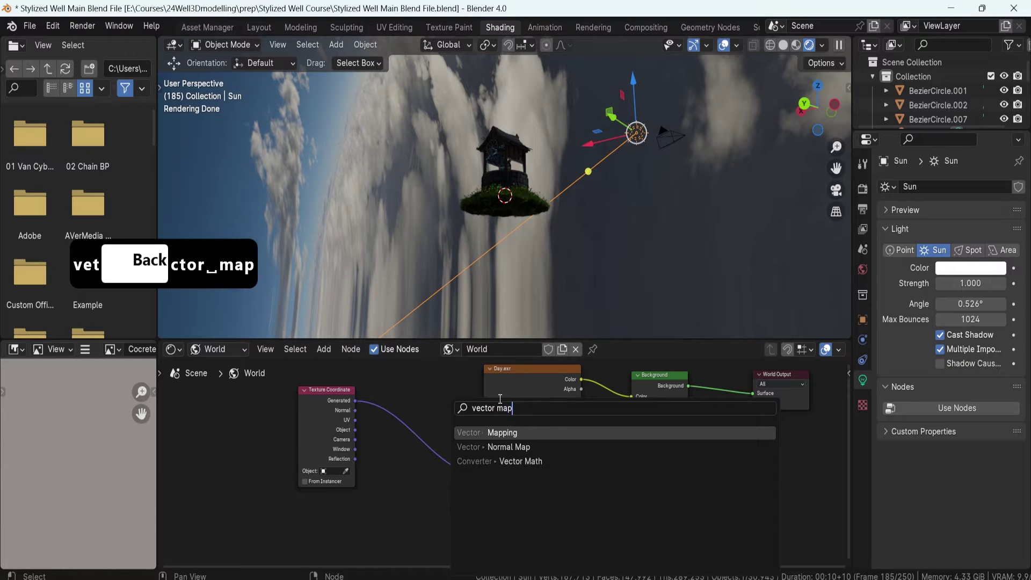
pyautogui.click(491, 432)
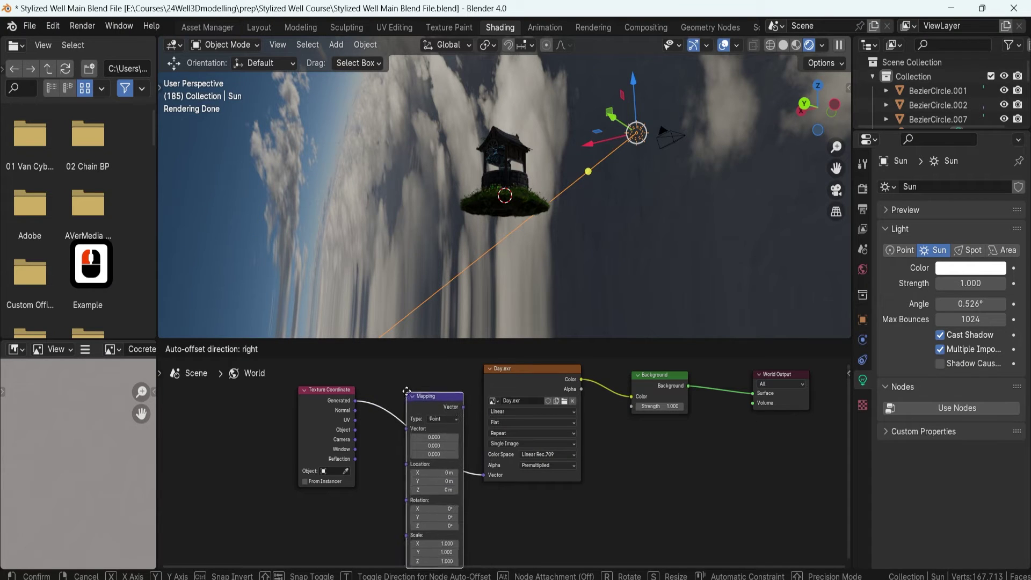
pyautogui.click(395, 395)
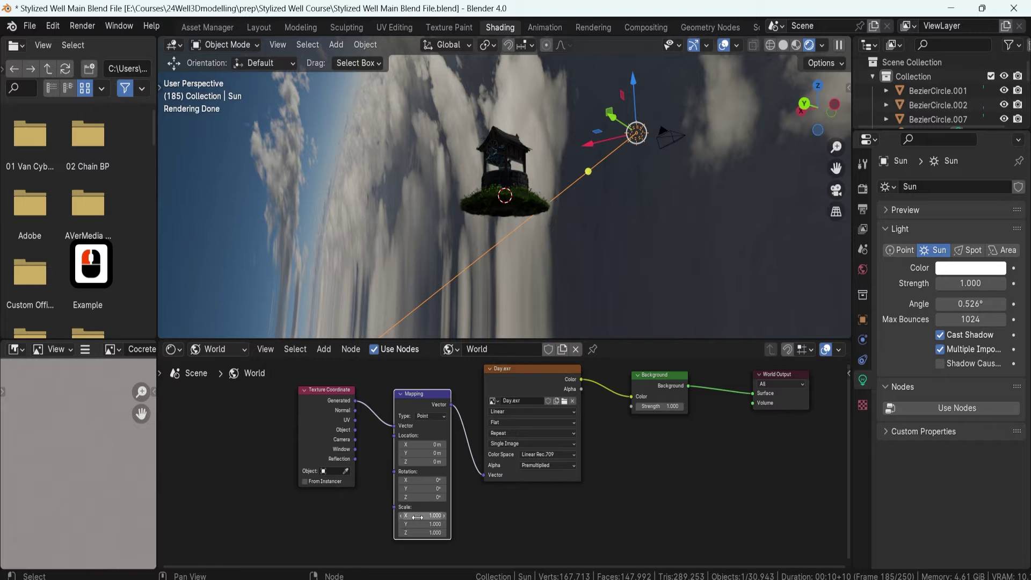
# - Set the Mapping node's X rotation to 90°
pyautogui.moveTo(431, 482); pyautogui.dragTo(447, 482)
pyautogui.click(433, 481)
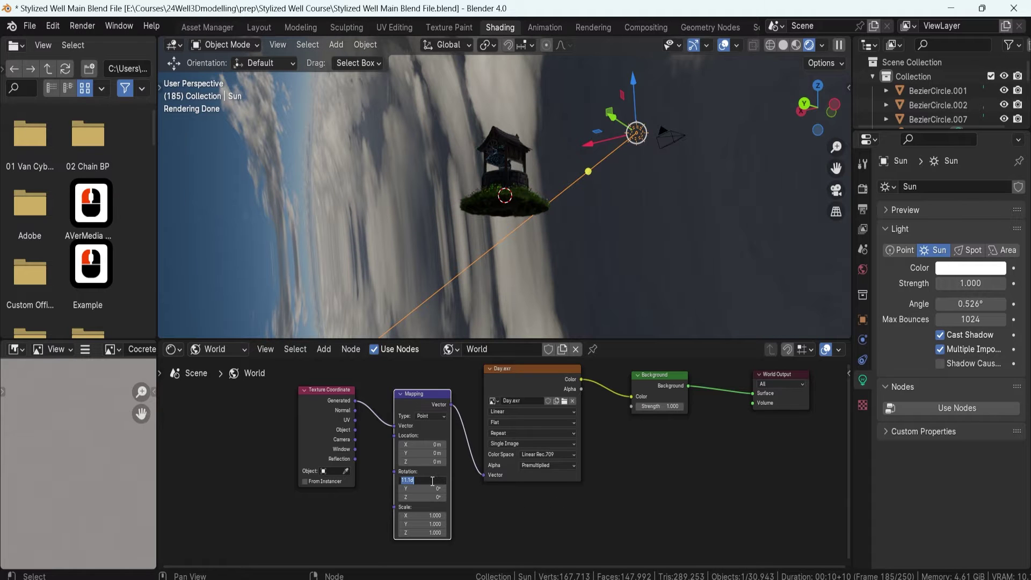
pyautogui.write('90')
pyautogui.press('Return')
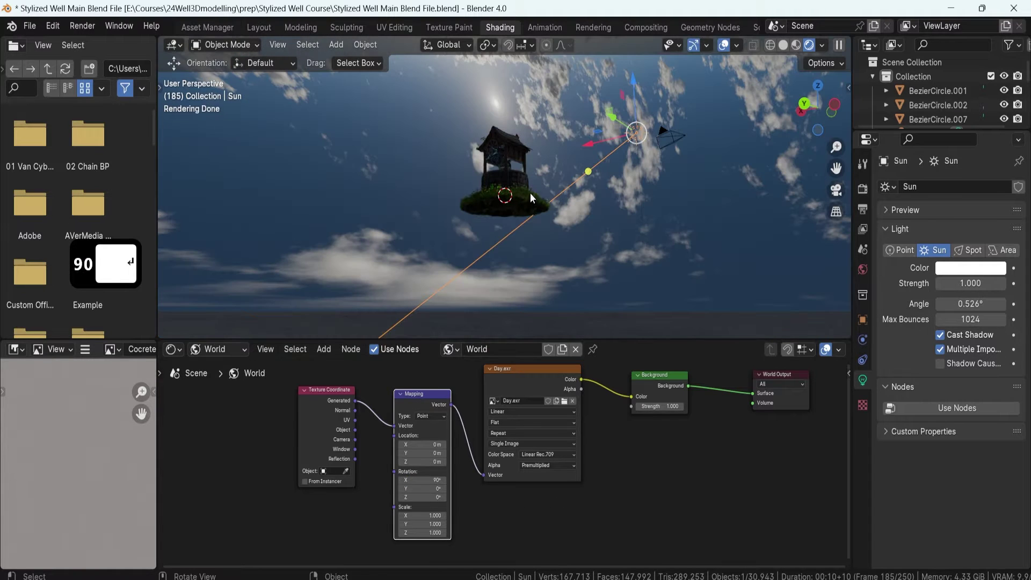
# - Try an X rotation of -90° on the Mapping node and inspect the sky's orientation around the well
pyautogui.moveTo(530, 192); pyautogui.dragTo(555, 157, button='middle')
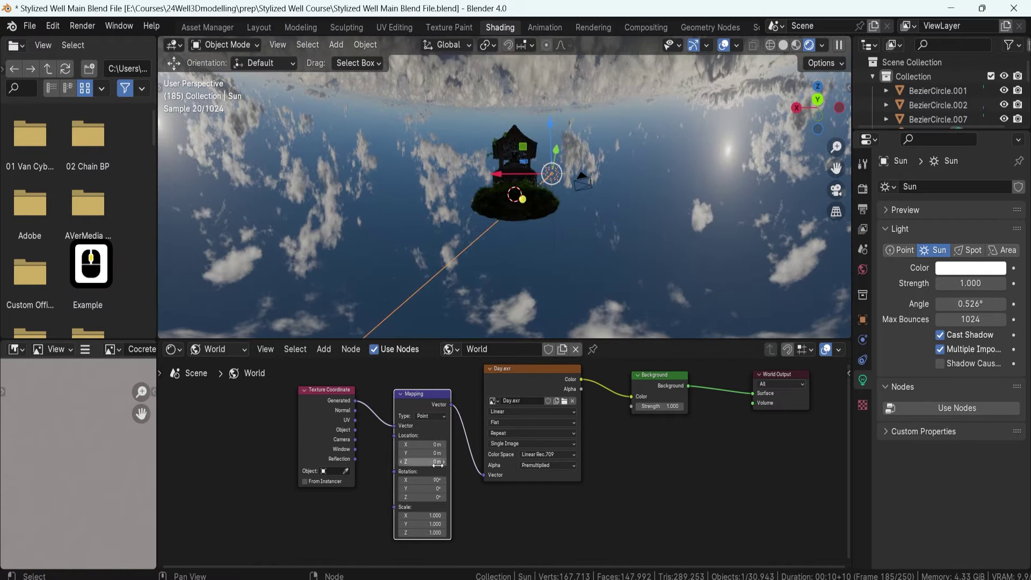
pyautogui.click(437, 479)
pyautogui.write('-90')
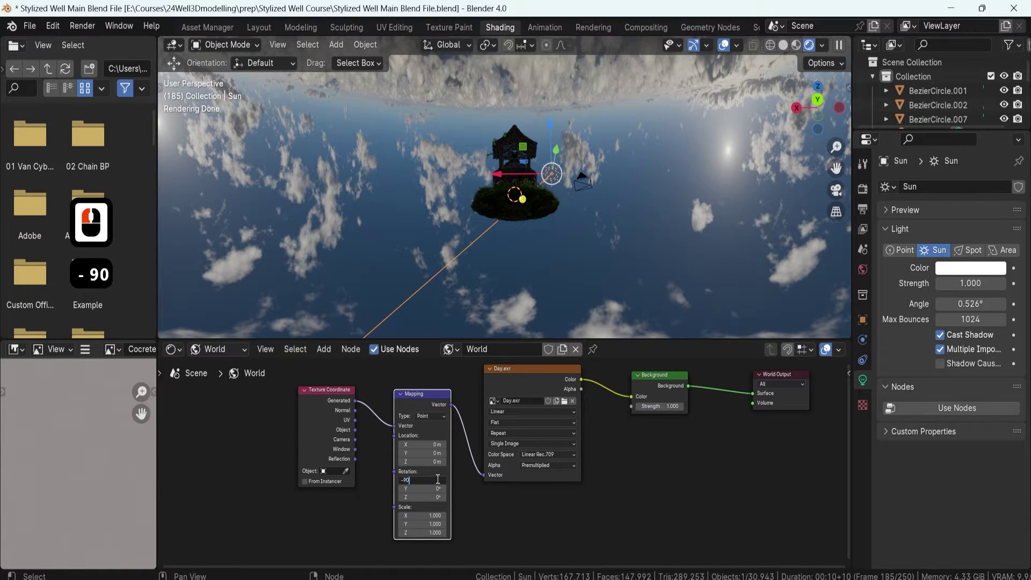
pyautogui.press('Return')
pyautogui.moveTo(495, 237); pyautogui.dragTo(537, 291, button='middle')
pyautogui.scroll(2, 538, 234)
pyautogui.scroll(4, 541, 224)
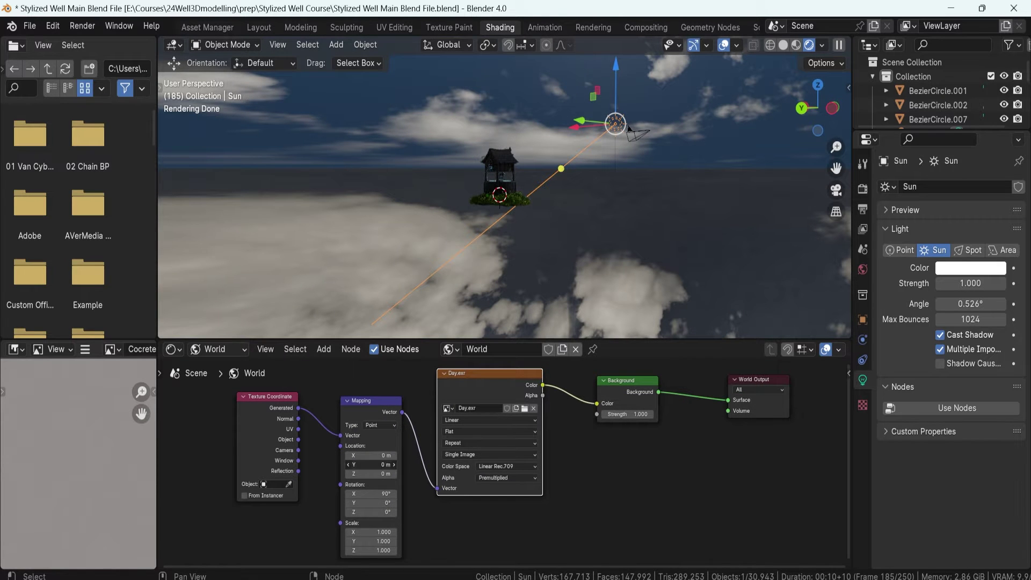
# - Try a Y location of -1.3 m on the Mapping node and inspect the sky around the well
pyautogui.moveTo(381, 464); pyautogui.dragTo(365, 464)
pyautogui.moveTo(508, 202); pyautogui.dragTo(455, 98, button='middle')
pyautogui.moveTo(418, 132); pyautogui.dragTo(428, 250, button='middle')
pyautogui.moveTo(398, 116); pyautogui.dragTo(473, 240, button='middle')
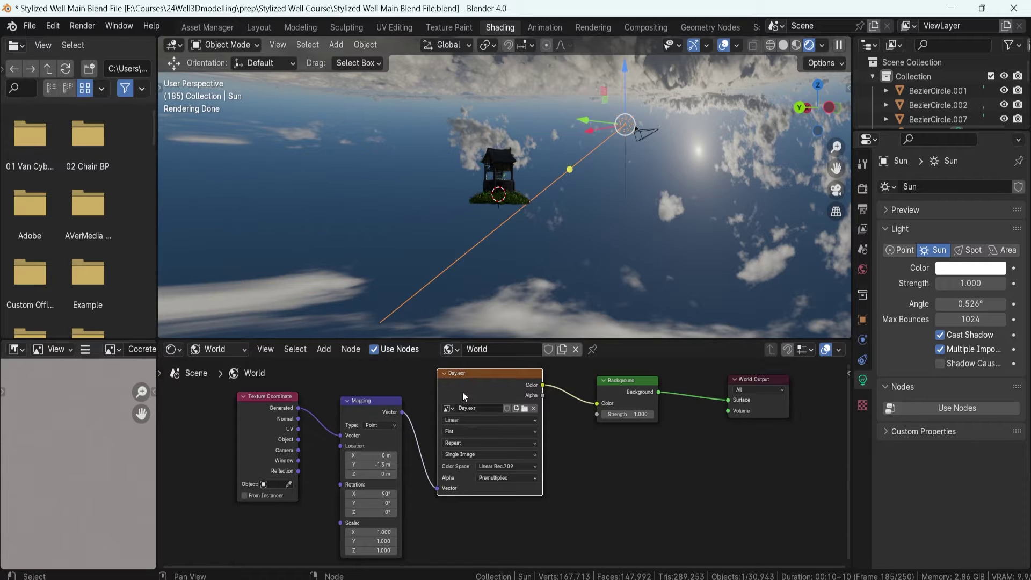
# - Change the Day.exr node's projection from Flat to Sphere and inspect the sky around the well
pyautogui.click(455, 433)
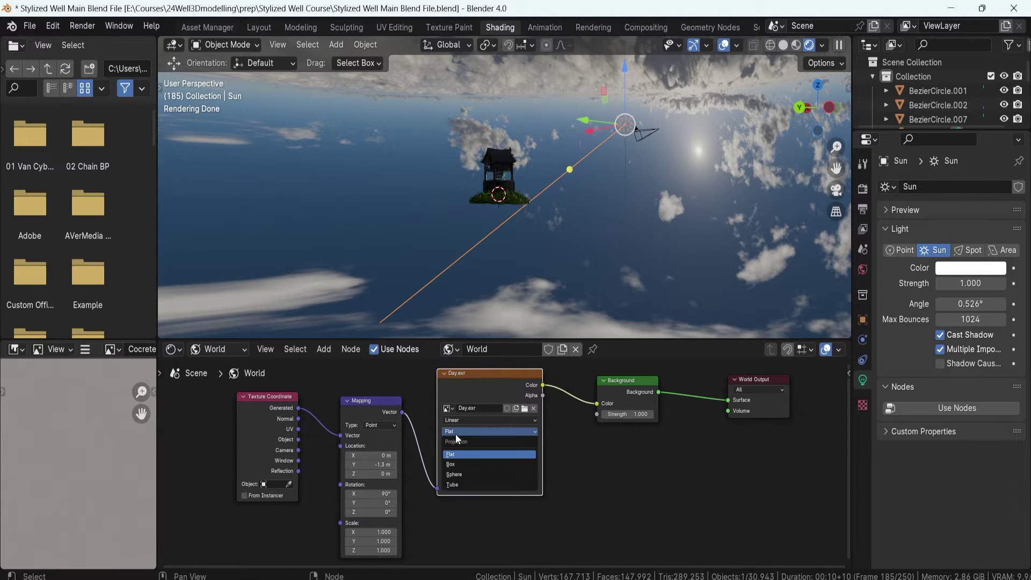
pyautogui.click(464, 474)
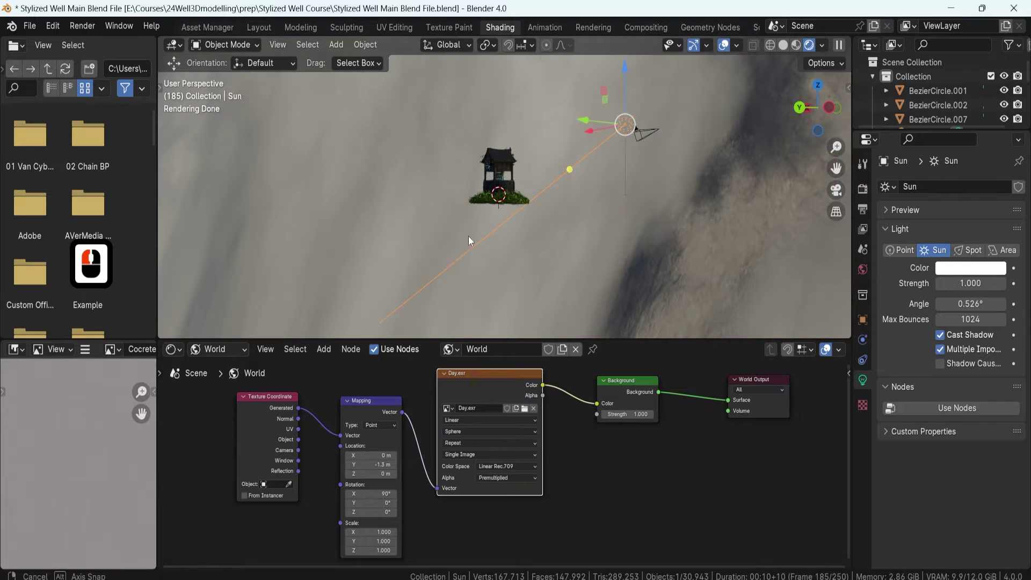
pyautogui.moveTo(511, 75); pyautogui.dragTo(430, 140, button='middle')
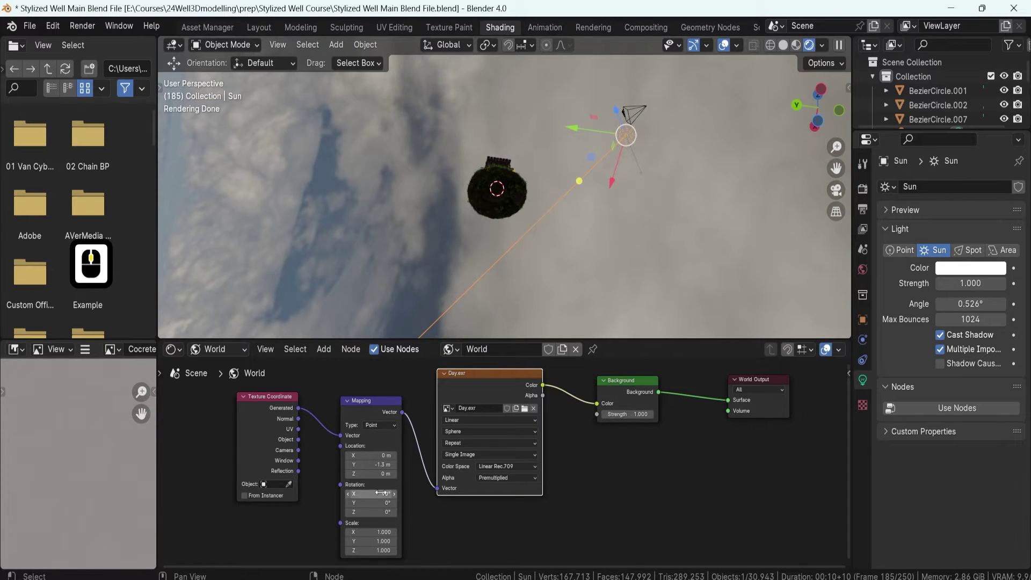
# - Reset the Mapping node's Y location to 0 m and its X rotation to 0°
pyautogui.click(380, 464)
pyautogui.write('0')
pyautogui.press('Return')
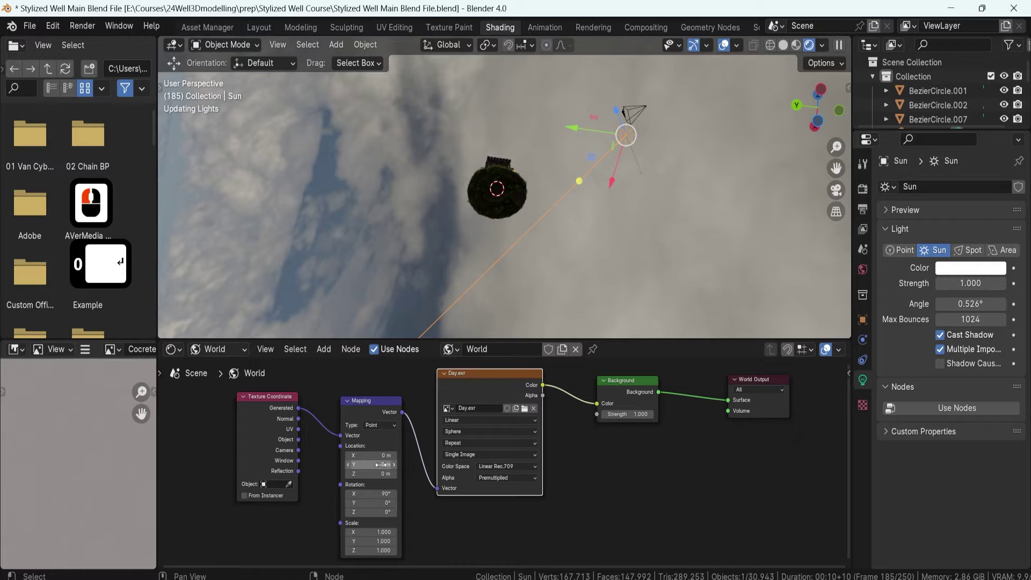
pyautogui.moveTo(458, 175); pyautogui.dragTo(412, 326, button='middle')
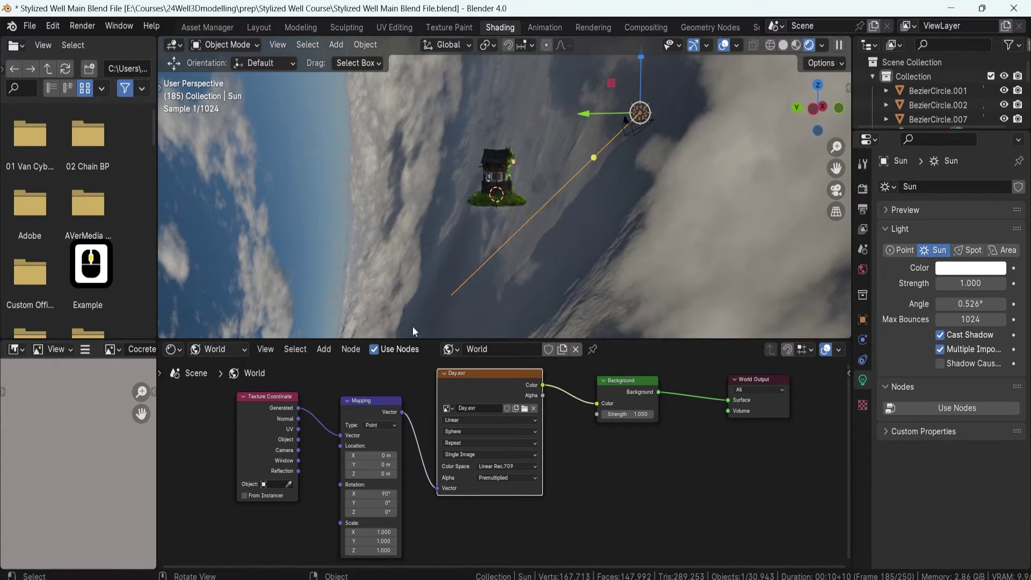
pyautogui.click(382, 493)
pyautogui.write('0')
pyautogui.press('Return')
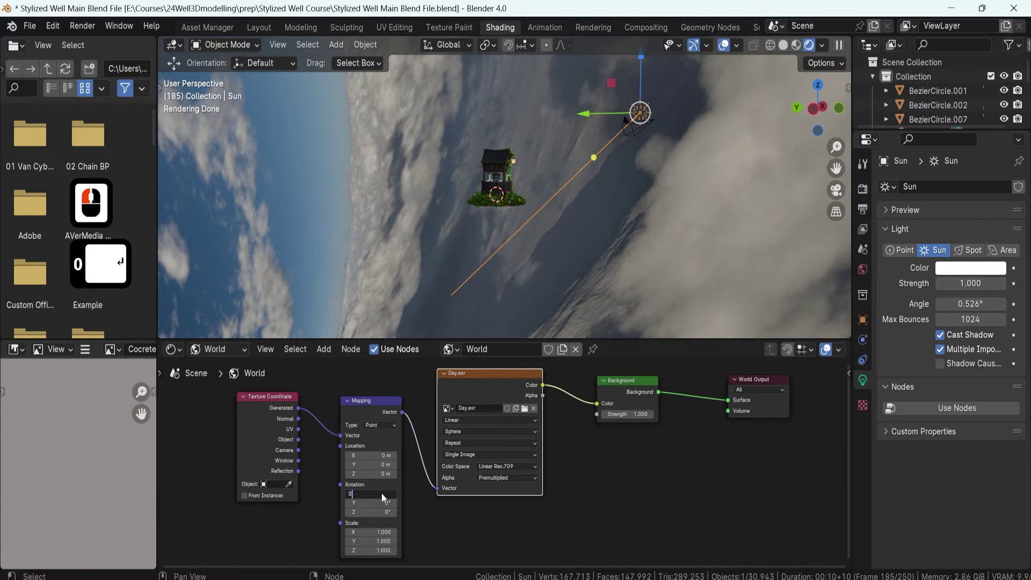
pyautogui.moveTo(512, 189); pyautogui.dragTo(494, 295, button='middle')
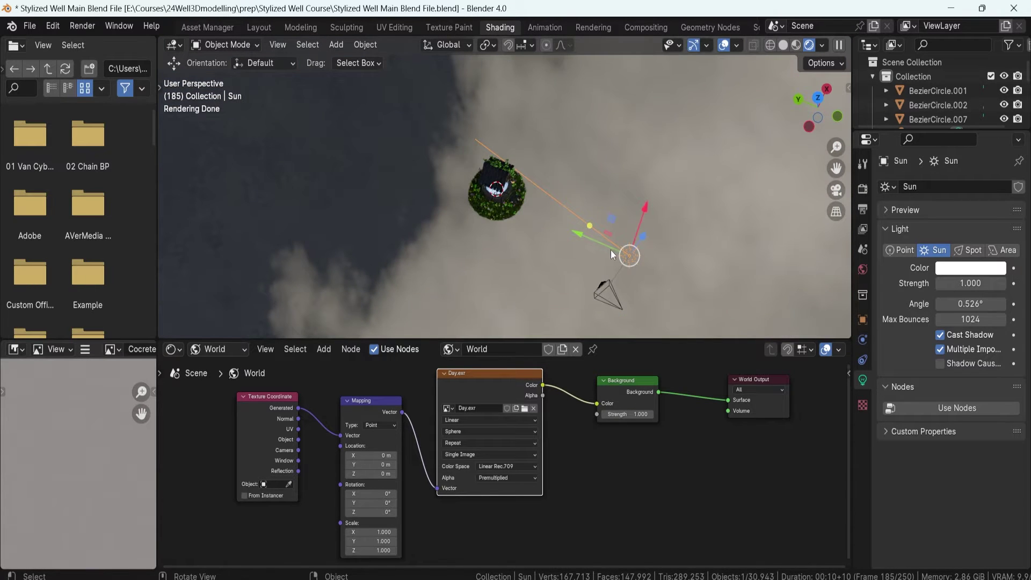
# - Turn the sky by setting the Mapping node's Z rotation to about 9.6°
pyautogui.moveTo(552, 234); pyautogui.dragTo(549, 185, button='middle')
pyautogui.scroll(3, 549, 186)
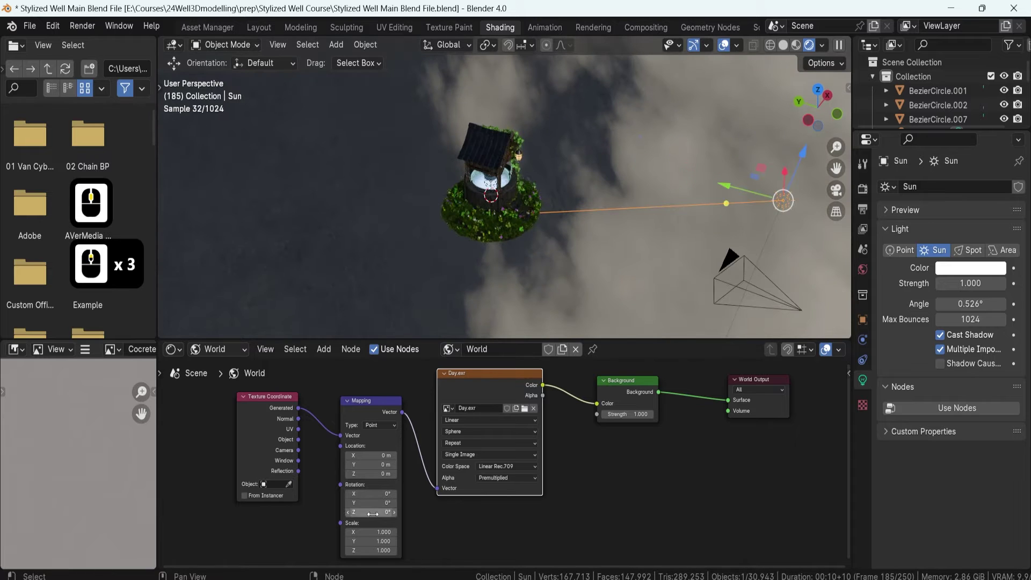
pyautogui.moveTo(374, 513); pyautogui.dragTo(383, 513)
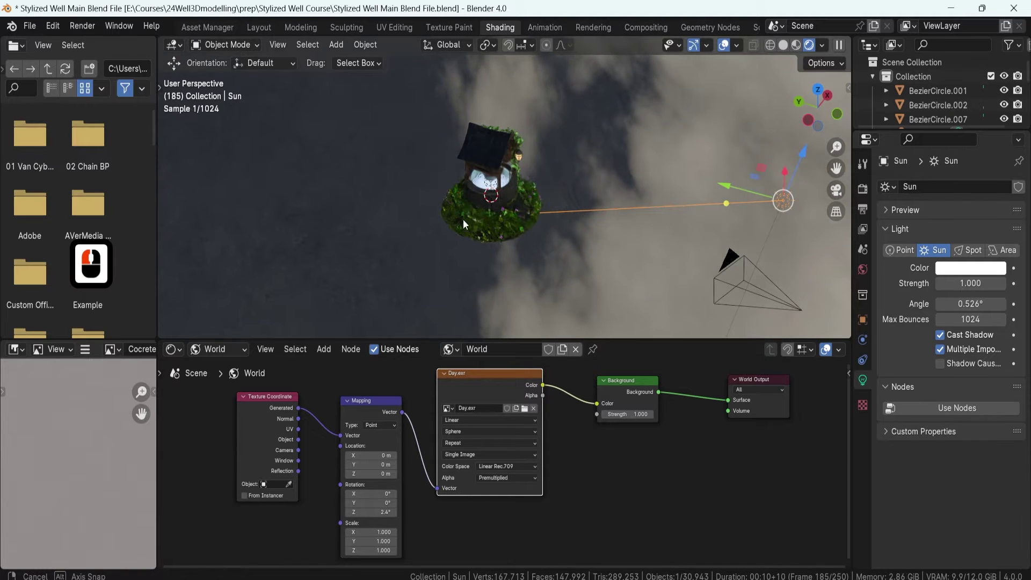
pyautogui.moveTo(463, 219); pyautogui.dragTo(479, 146, button='middle')
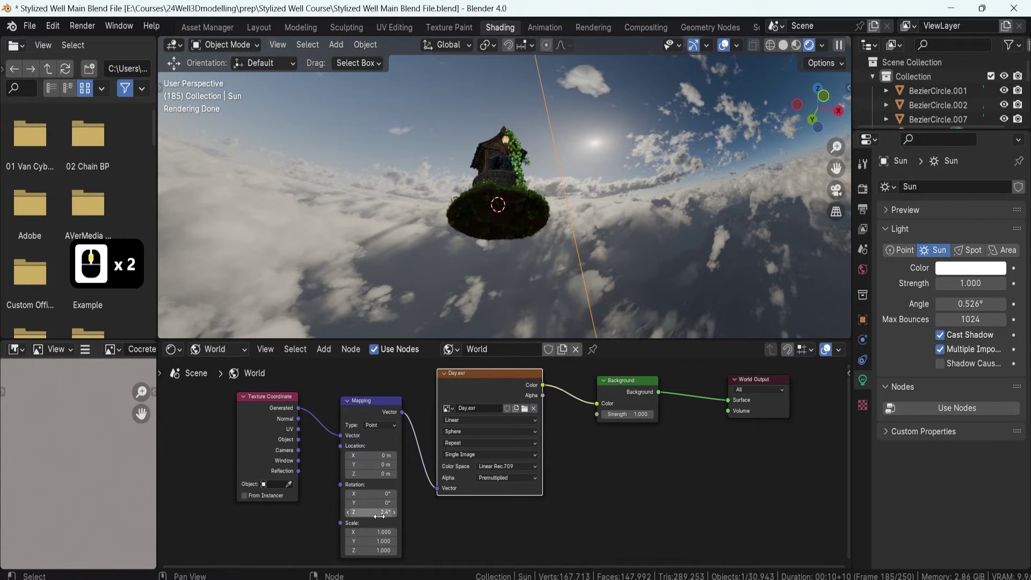
pyautogui.moveTo(381, 513); pyautogui.dragTo(418, 512)
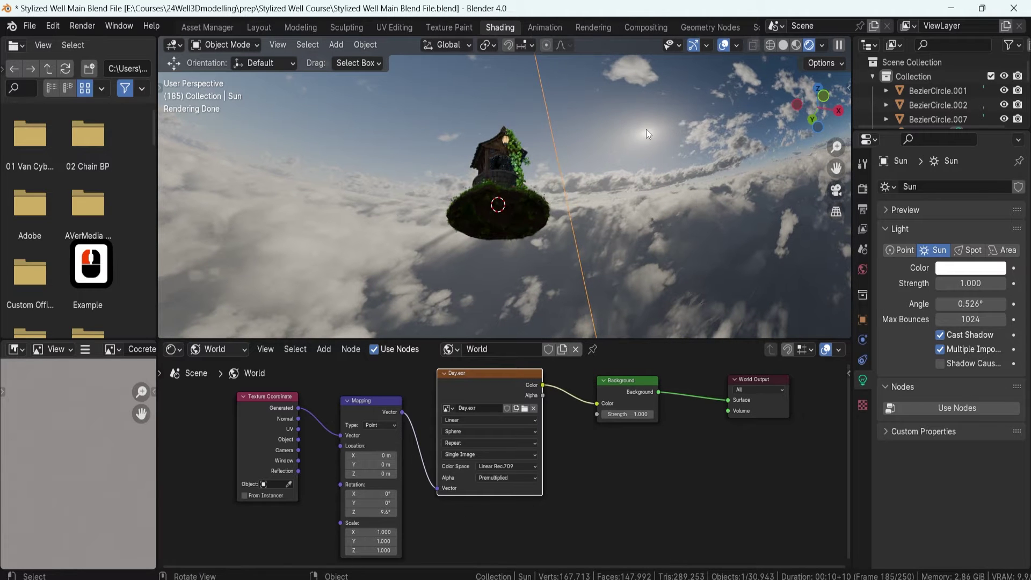
# - Rotate the Sun light about 126° around the global Z axis and check it against the sun in the sky
pyautogui.scroll(-4, 587, 174)
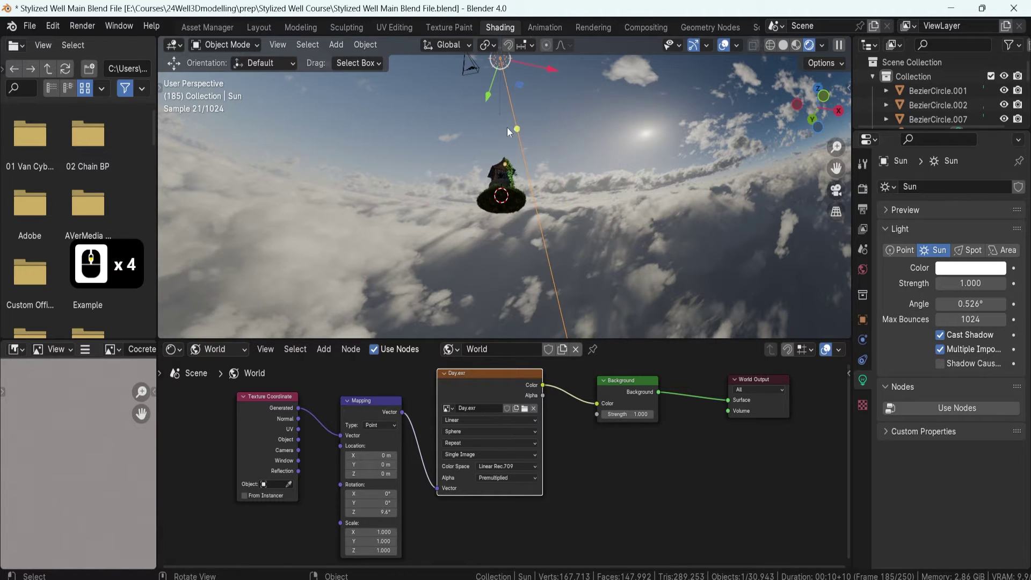
pyautogui.keyDown('shift'); pyautogui.moveTo(523, 88); pyautogui.dragTo(502, 158, button='middle'); pyautogui.keyUp('shift')
pyautogui.click(541, 189)
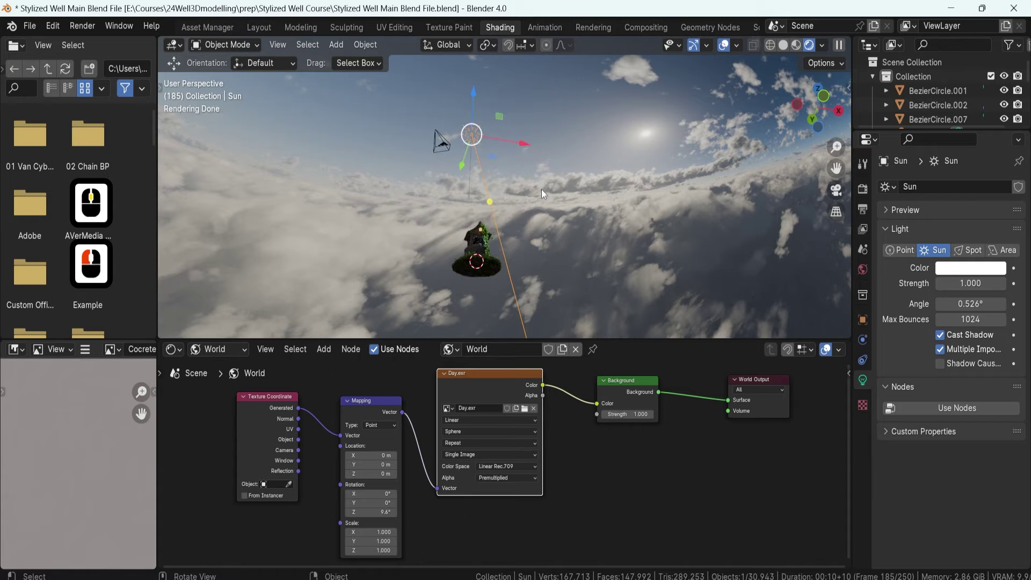
pyautogui.click(480, 133)
pyautogui.click(480, 135)
pyautogui.moveTo(591, 153); pyautogui.dragTo(556, 188, button='middle')
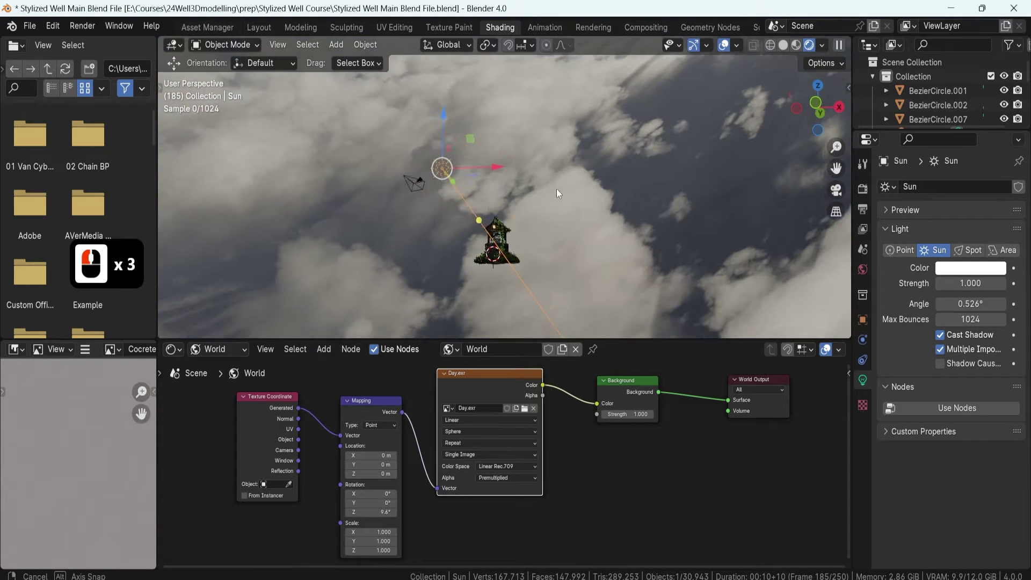
pyautogui.press('r')
pyautogui.press('z')
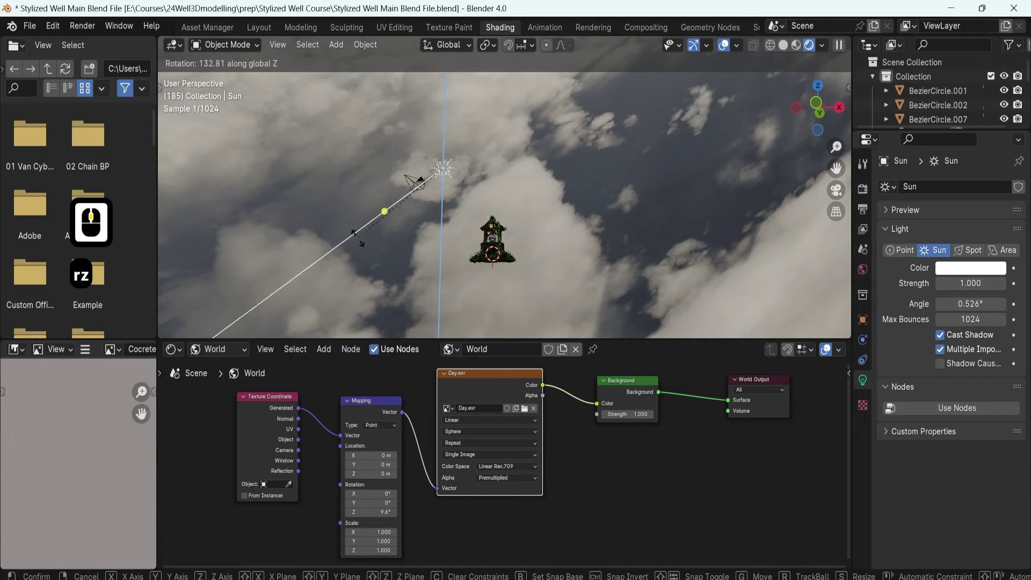
pyautogui.click(429, 218)
pyautogui.moveTo(430, 218); pyautogui.dragTo(563, 189, button='middle')
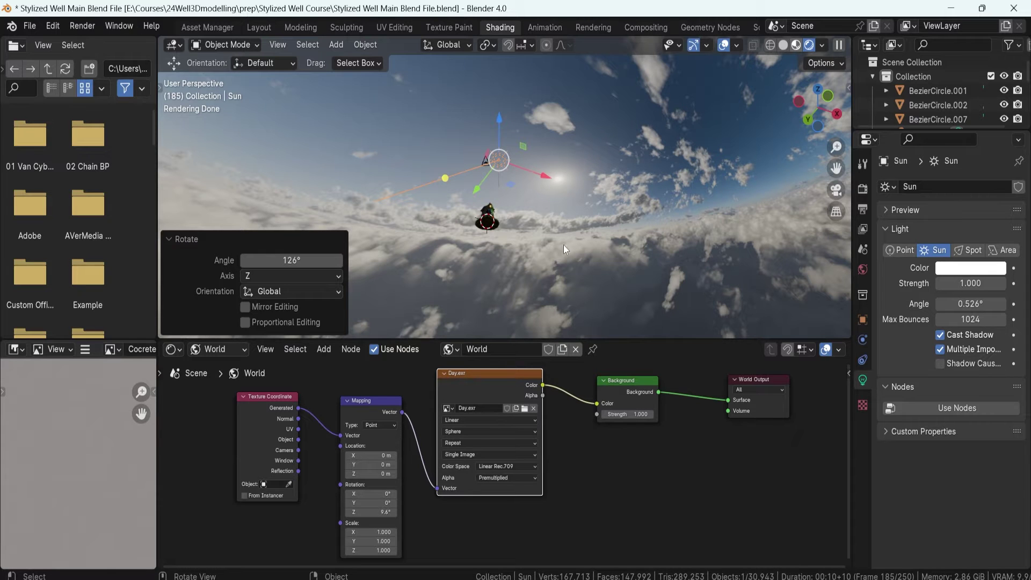
pyautogui.moveTo(562, 256); pyautogui.dragTo(562, 256, button='middle')
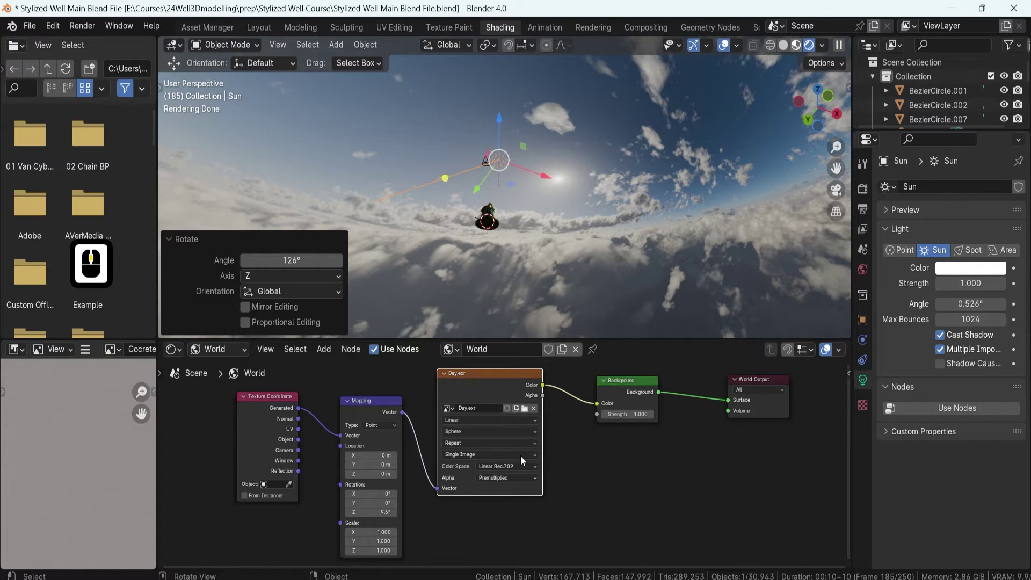
# - Compare the well's base and flowers in Material Preview and Rendered shading, ending in Material Preview
pyautogui.press('z')
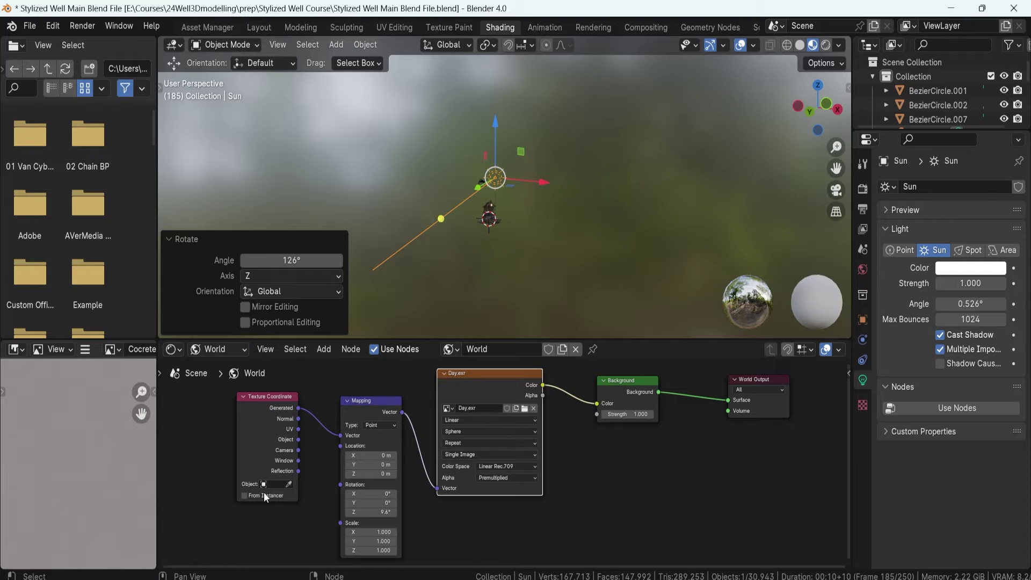
pyautogui.moveTo(497, 198); pyautogui.dragTo(836, 27, button='middle')
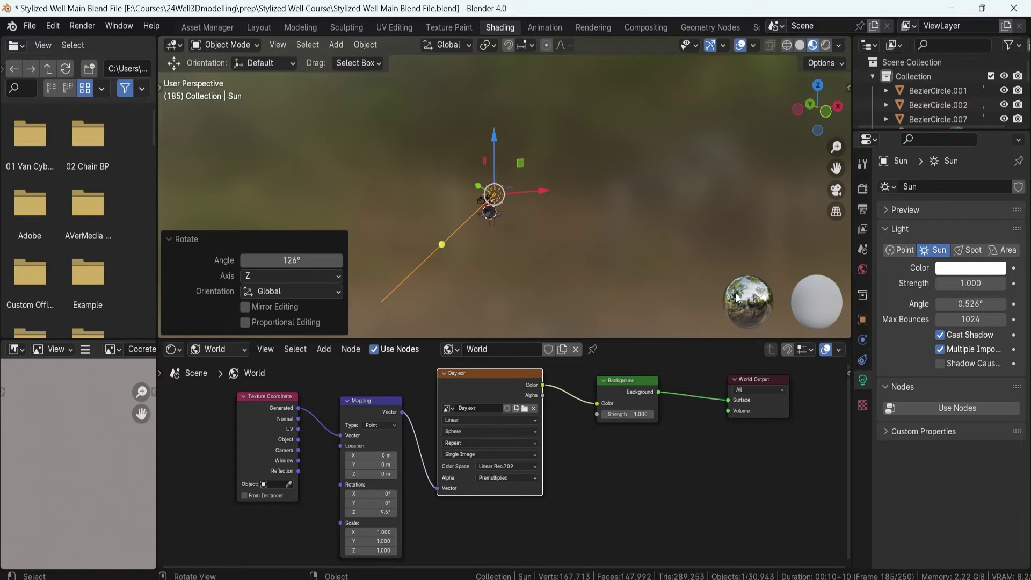
pyautogui.scroll(6, 542, 270)
pyautogui.keyDown('shift'); pyautogui.moveTo(542, 269); pyautogui.dragTo(617, 333, button='middle'); pyautogui.keyUp('shift')
pyautogui.scroll(5, 513, 206)
pyautogui.scroll(5, 512, 205)
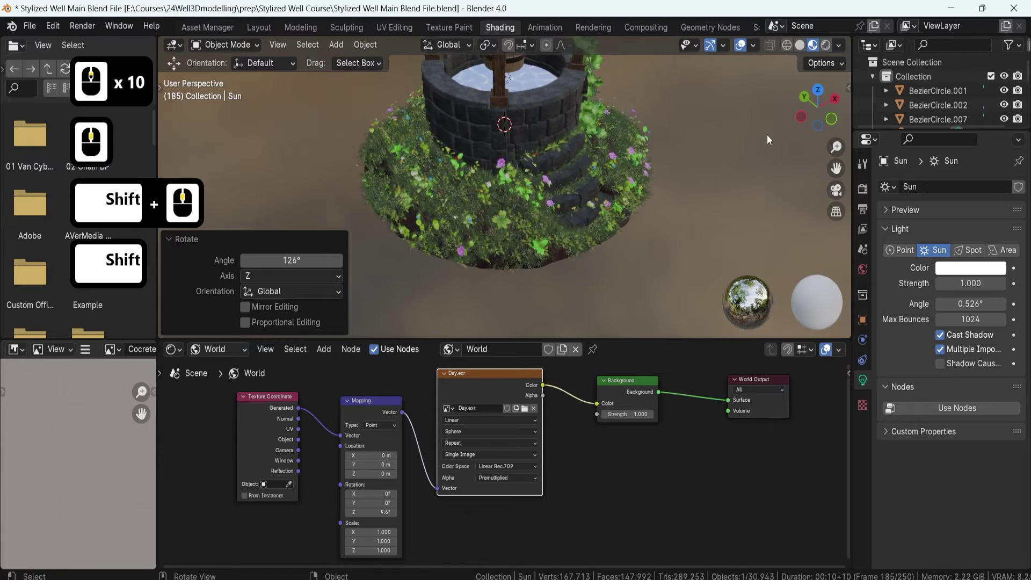
pyautogui.click(824, 47)
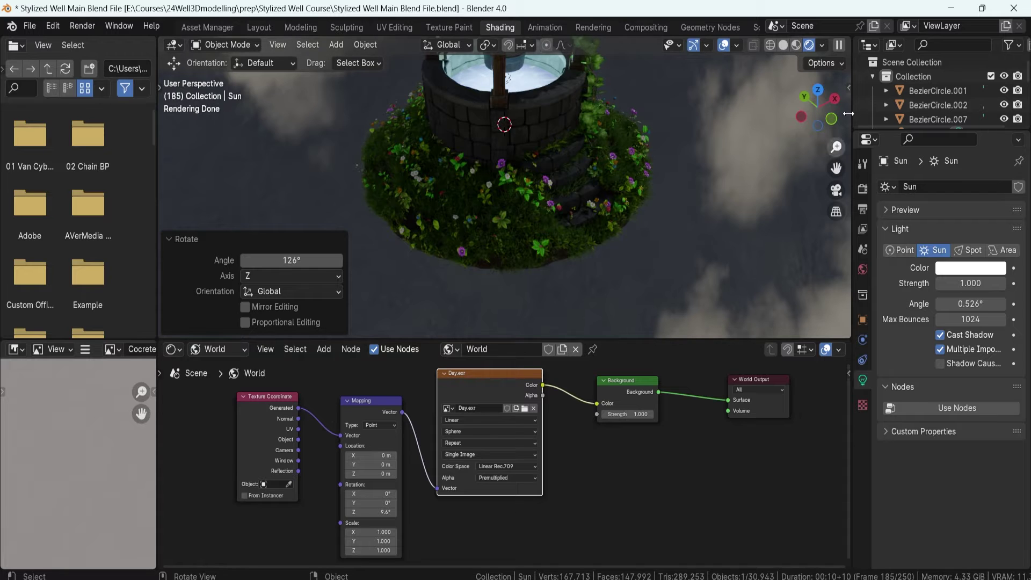
pyautogui.click(796, 47)
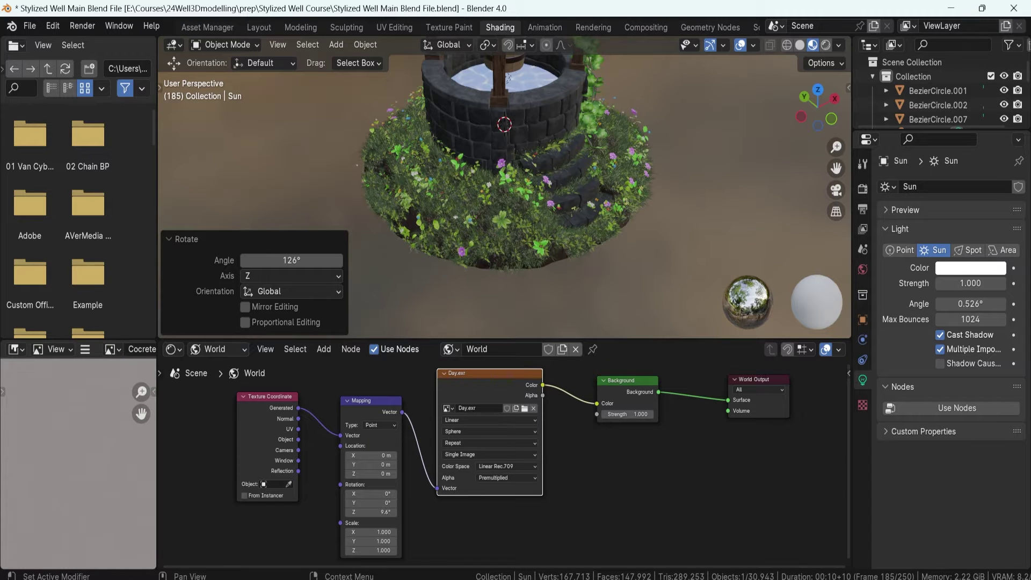
# - Switch to Photoshop with Day.exr open, activate the Rectangular Marquee tool and collapse the Info panel
pyautogui.click(1028, 461)
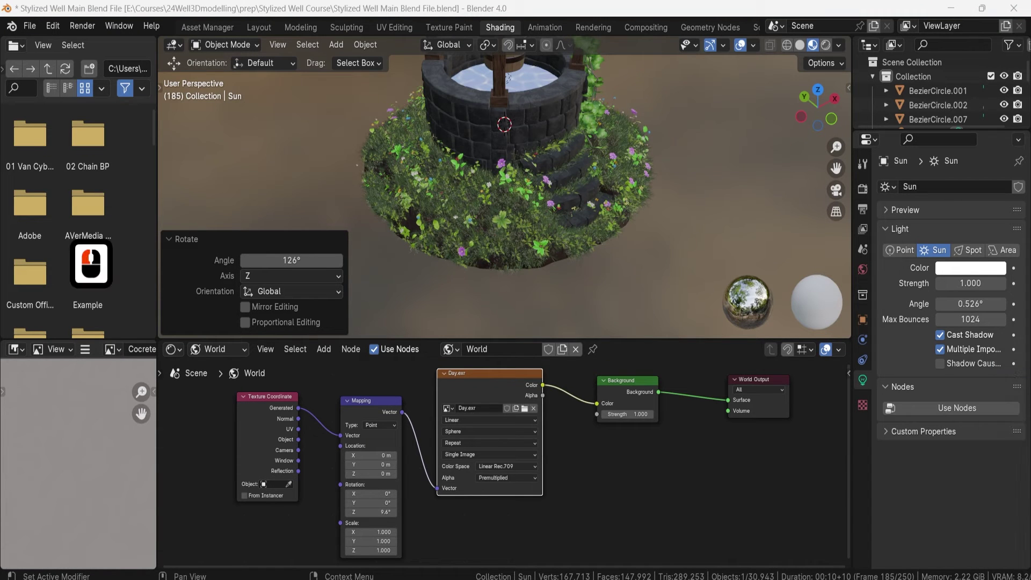
pyautogui.press('F8')
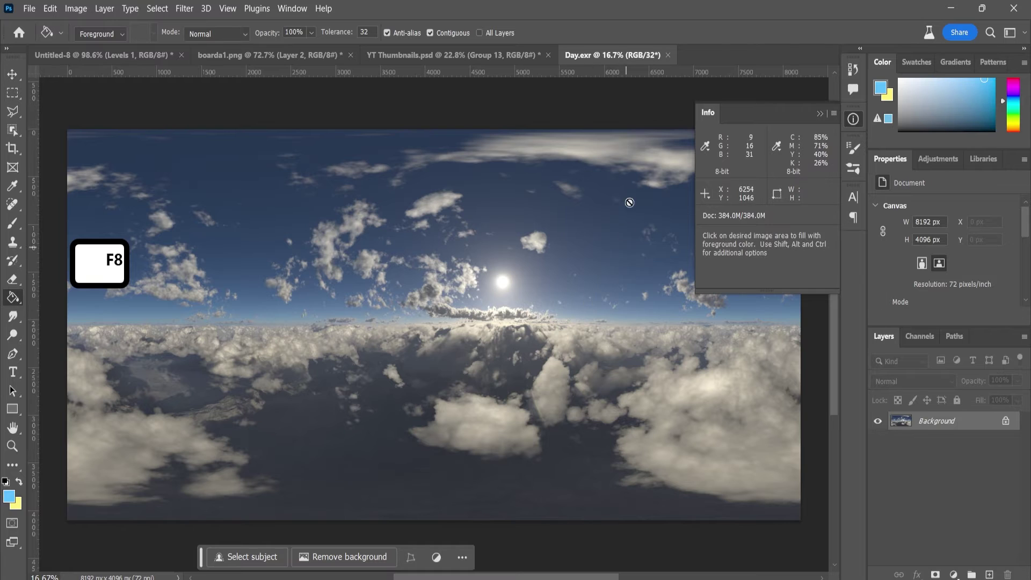
pyautogui.click(10, 95)
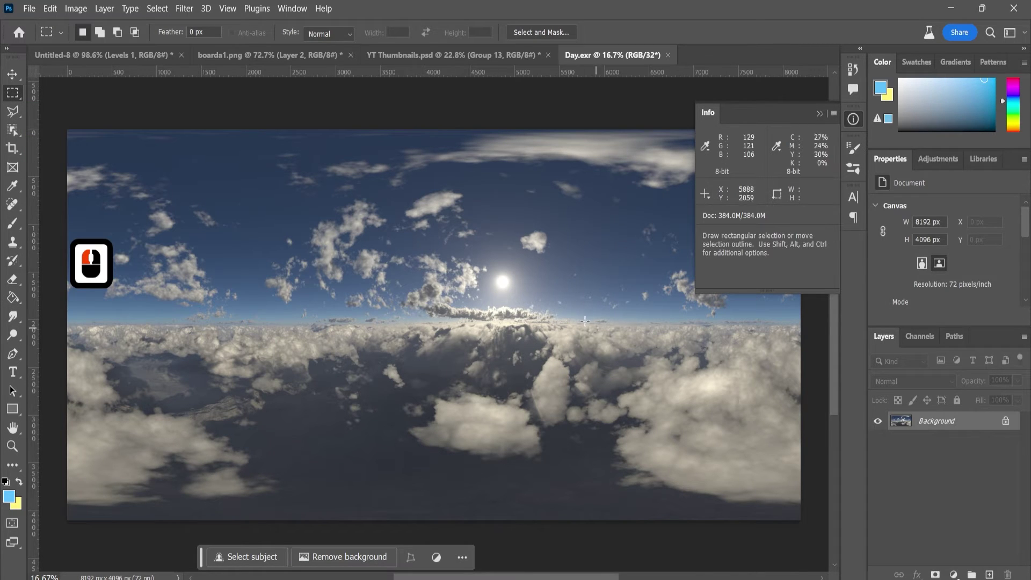
pyautogui.click(816, 114)
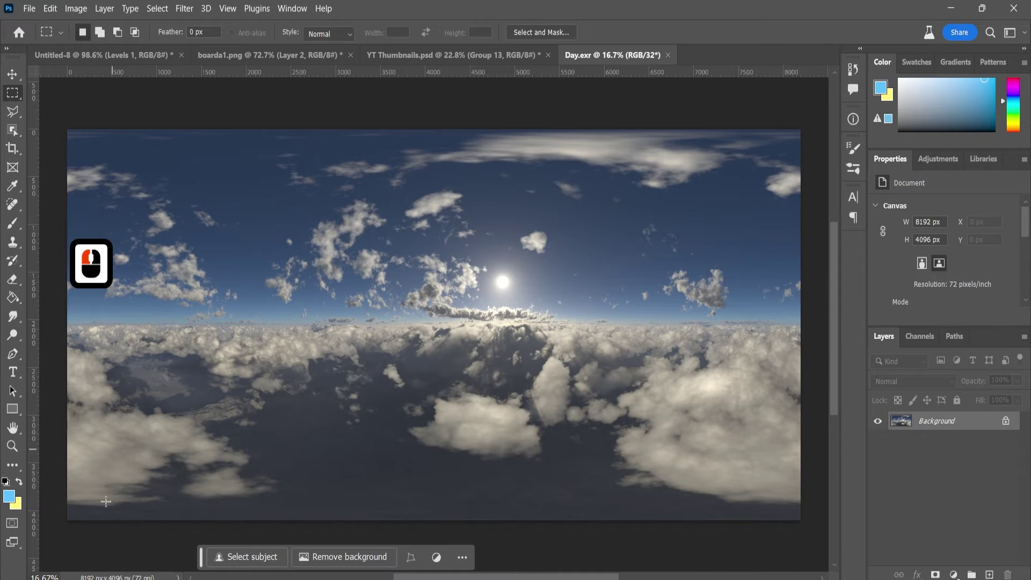
# - Examine the detail of the clouds and sun in Day.exr up close
pyautogui.keyDown('alt'); pyautogui.scroll(1, 258, 364); pyautogui.keyUp('alt')
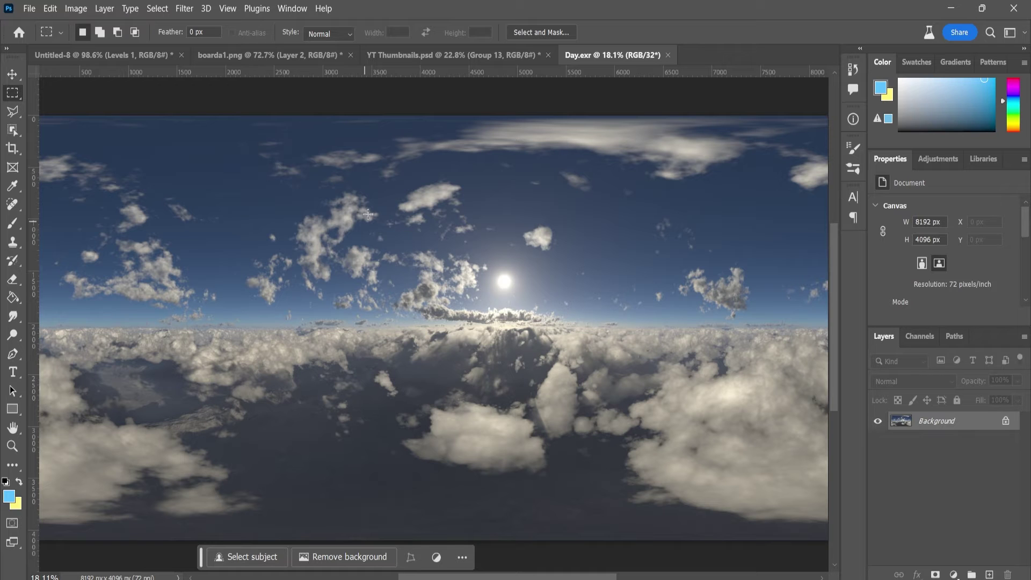
pyautogui.press('space')
pyautogui.moveTo(407, 286); pyautogui.dragTo(260, 299)
pyautogui.press('z')
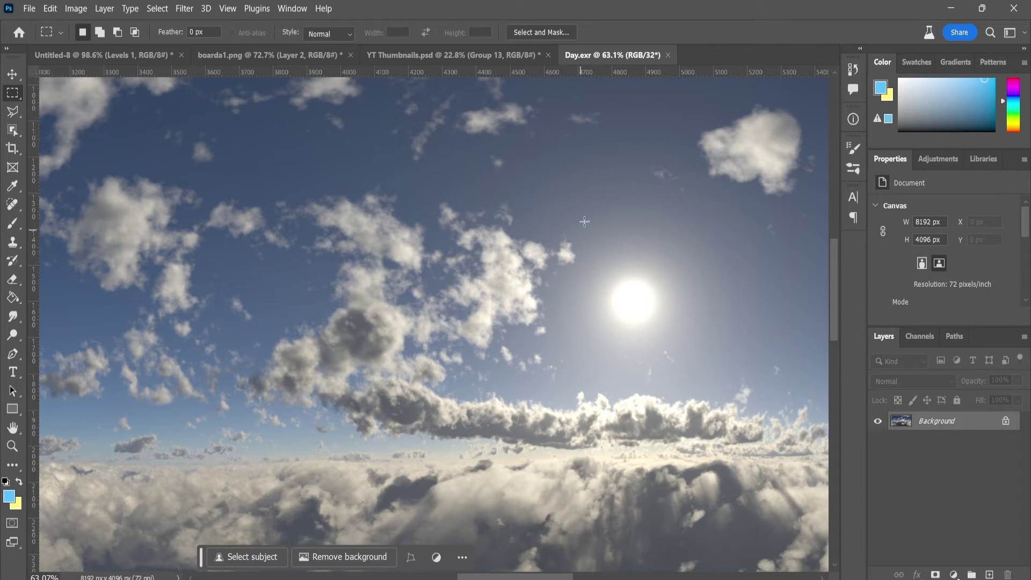
# - Bring up the HDRI Setup folder in File Explorer and select Day.exr
pyautogui.moveTo(1030, 384); pyautogui.dragTo(402, 175)
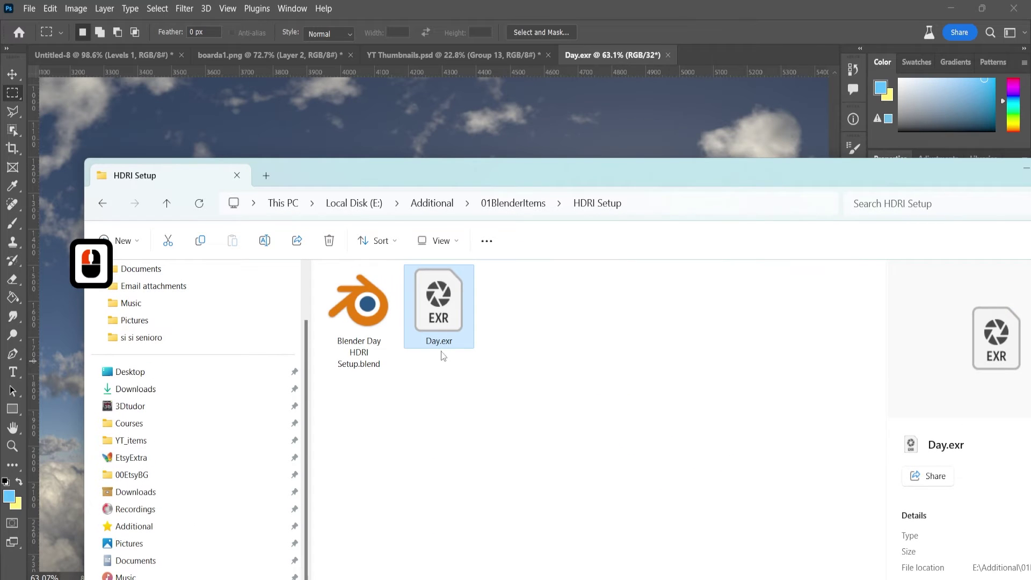
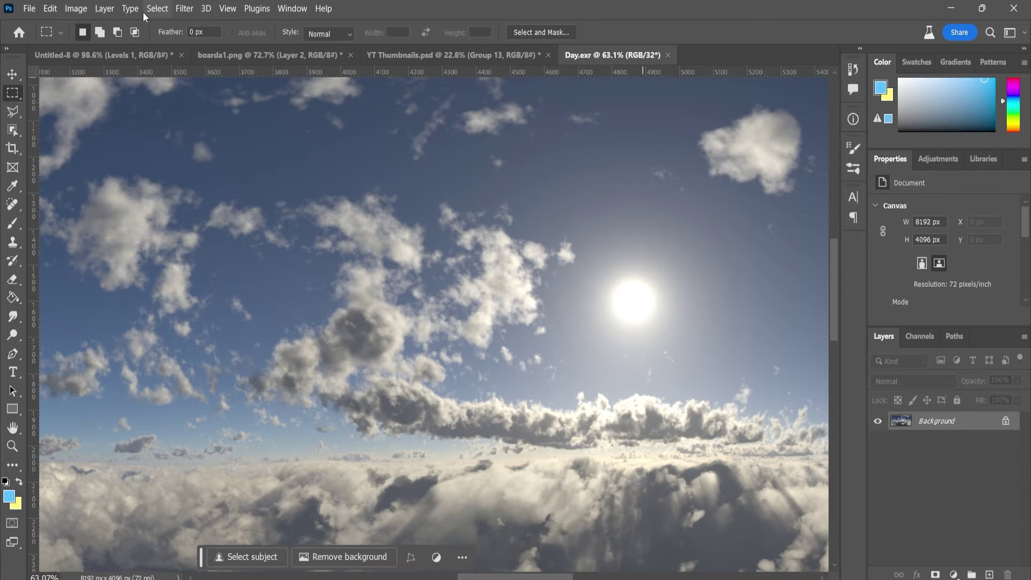
# - Check the colour mode and bit depth set for Day.exr, keeping 32 Bits/Channel
pyautogui.click(79, 11)
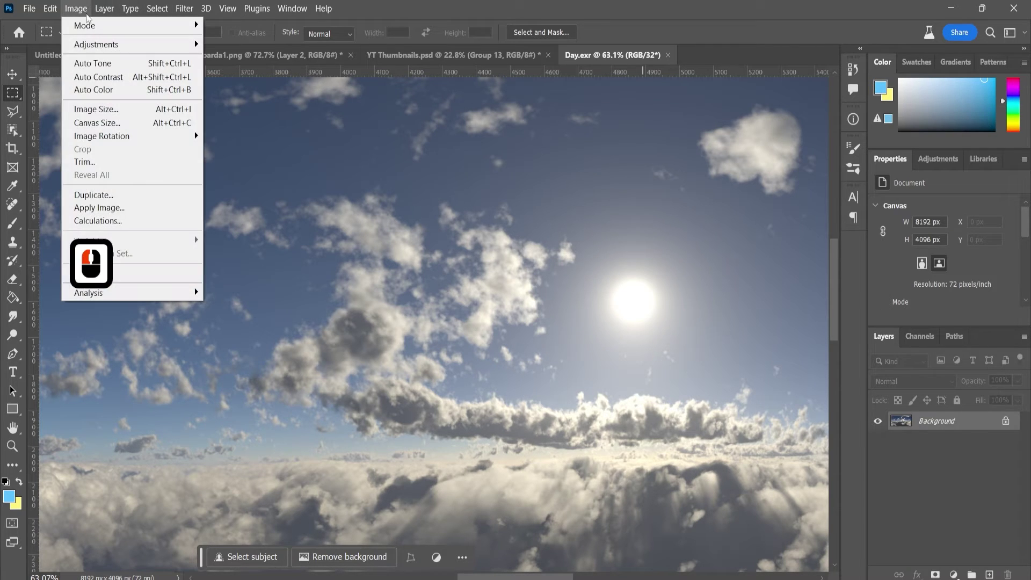
pyautogui.moveTo(87, 28)
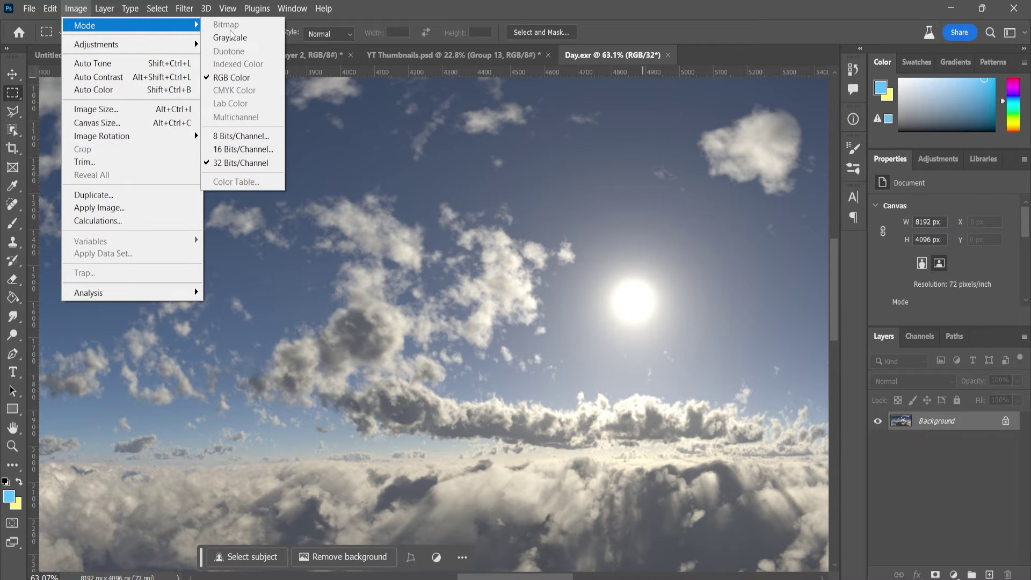
pyautogui.click(226, 163)
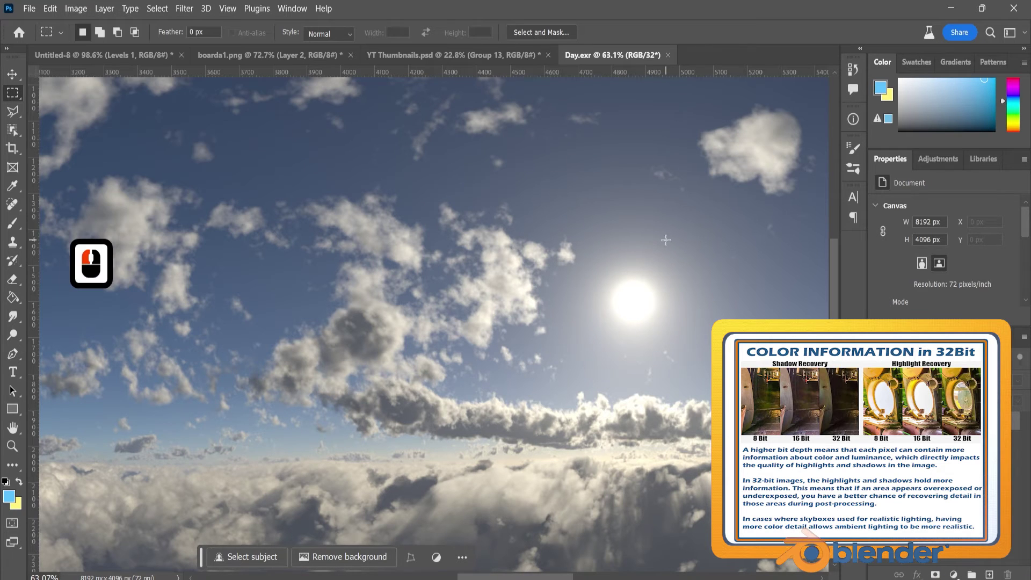
# - Convert Day.exr to 8 Bits/Channel
pyautogui.click(75, 9)
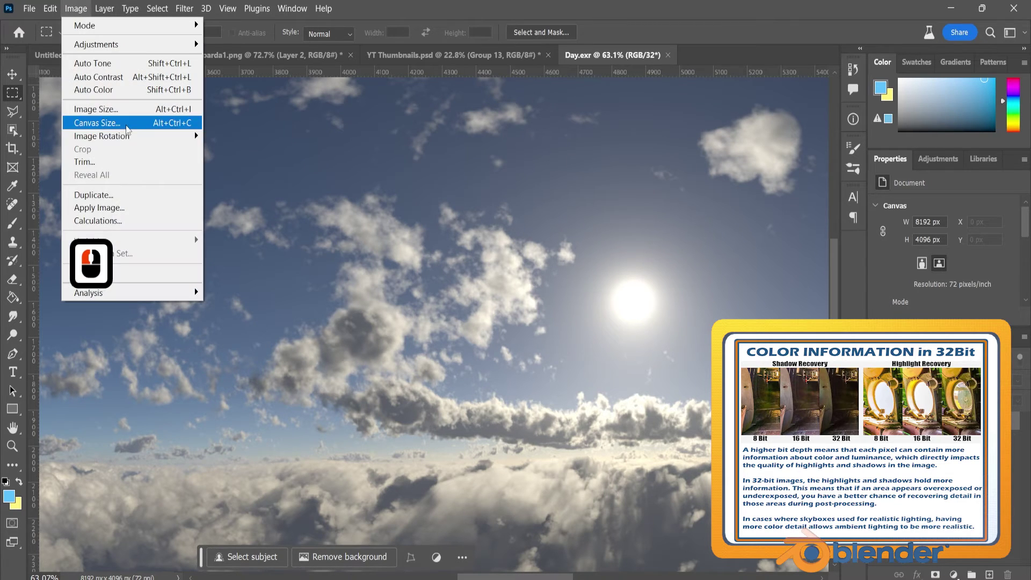
pyautogui.click(107, 26)
pyautogui.click(258, 138)
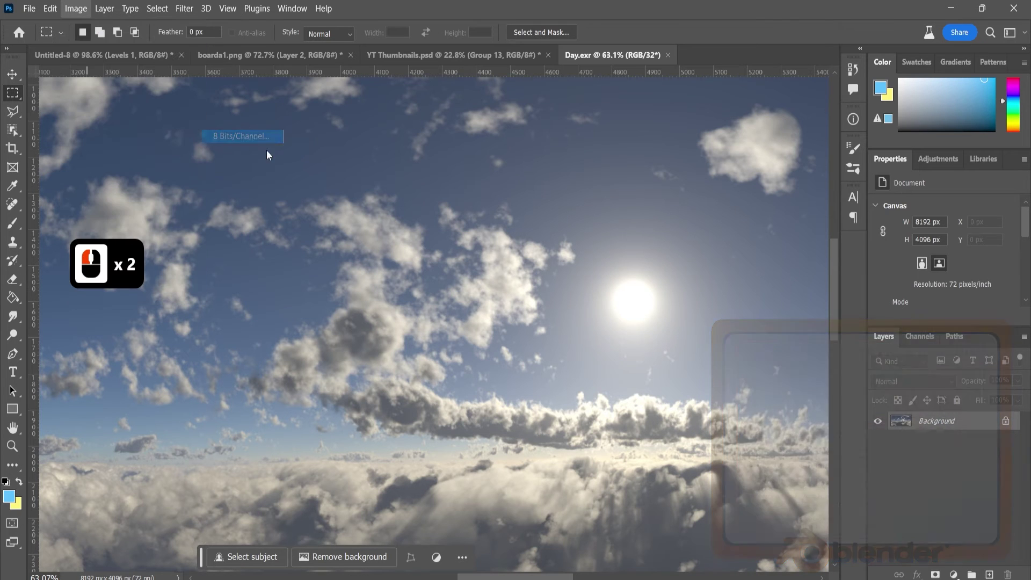
pyautogui.click(612, 114)
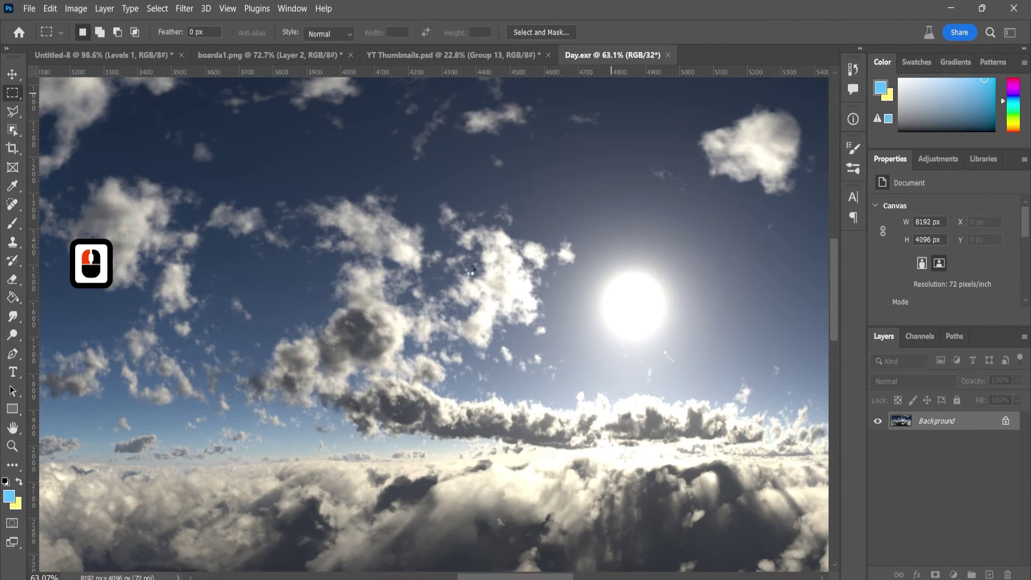
pyautogui.press('m')
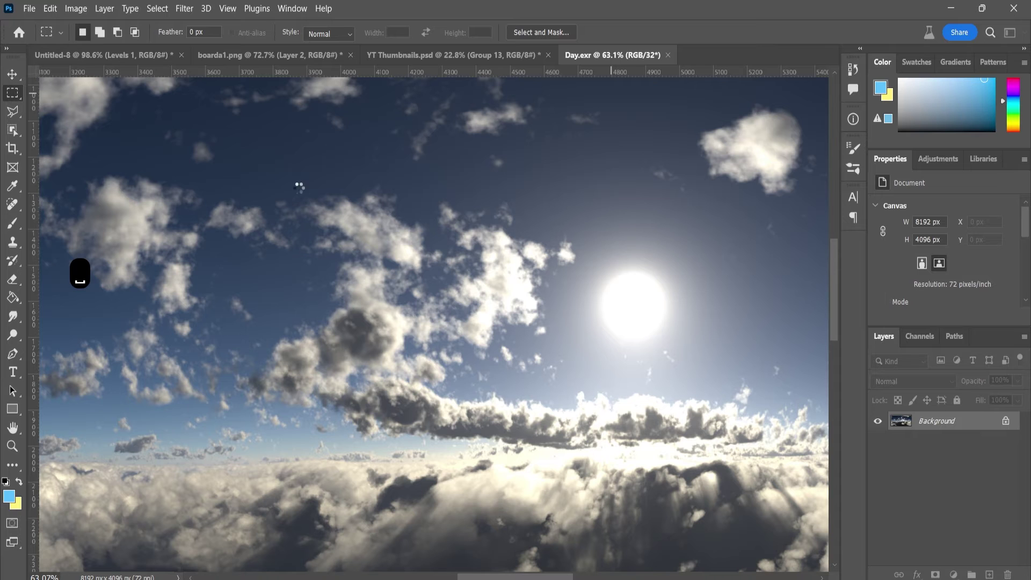
# - Examine the clouds and the sun of the 8-bit image, first up close and finally in a wider view
pyautogui.press('z')
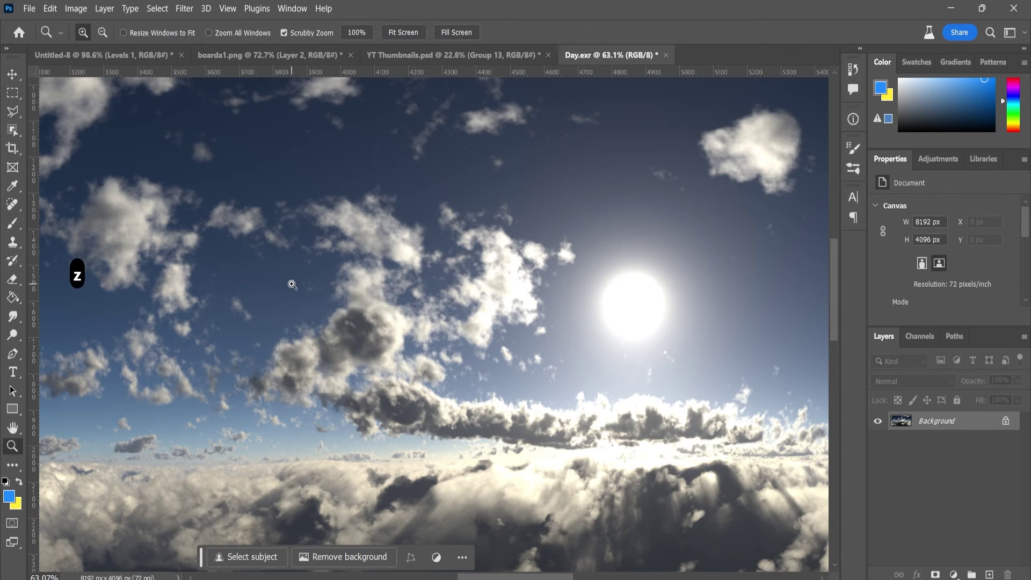
pyautogui.moveTo(292, 285); pyautogui.dragTo(292, 308)
pyautogui.press('space')
pyautogui.moveTo(374, 361); pyautogui.dragTo(399, 314)
pyautogui.press('z')
pyautogui.moveTo(267, 268); pyautogui.dragTo(296, 294)
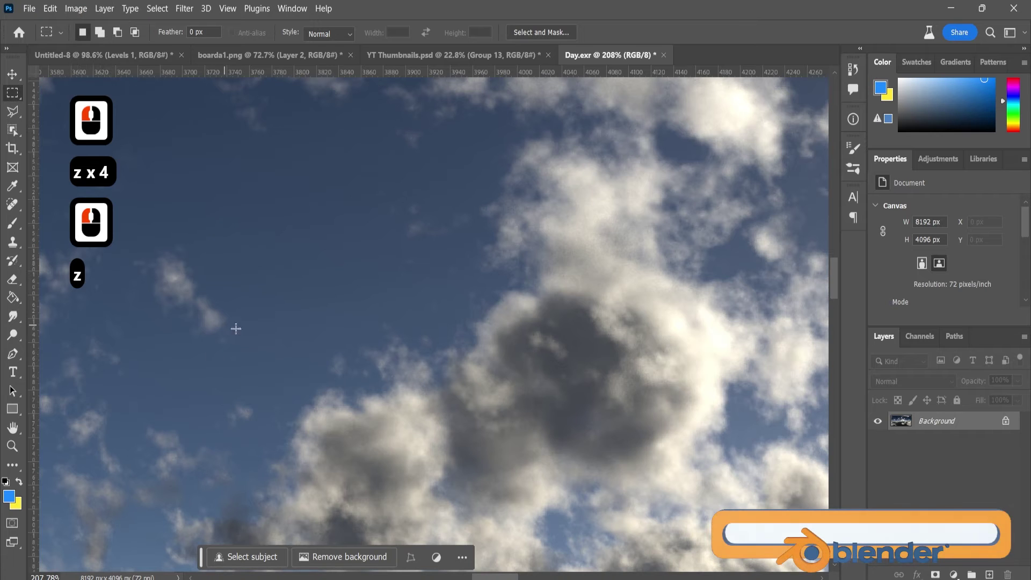
pyautogui.press('z')
pyautogui.moveTo(430, 291); pyautogui.dragTo(389, 273)
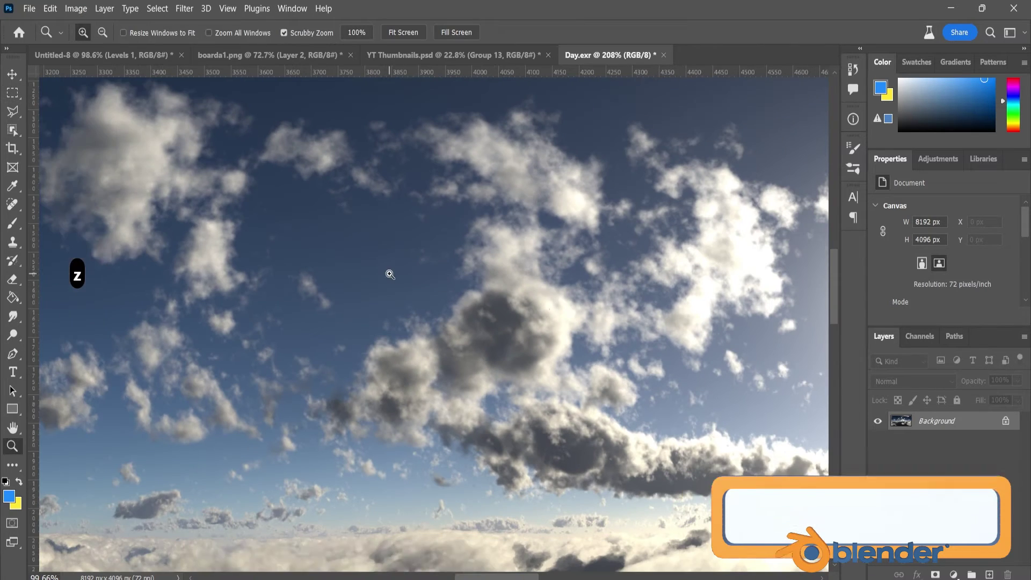
pyautogui.press('space')
pyautogui.moveTo(556, 314); pyautogui.dragTo(425, 308)
pyautogui.press('z')
pyautogui.moveTo(506, 380); pyautogui.dragTo(461, 377)
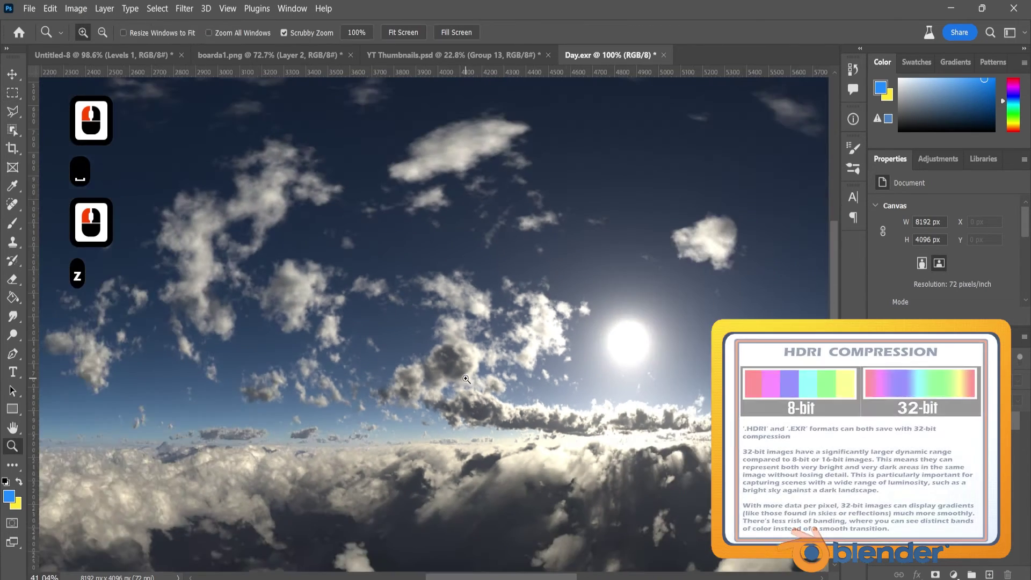
pyautogui.press('space')
pyautogui.moveTo(560, 381); pyautogui.dragTo(514, 382)
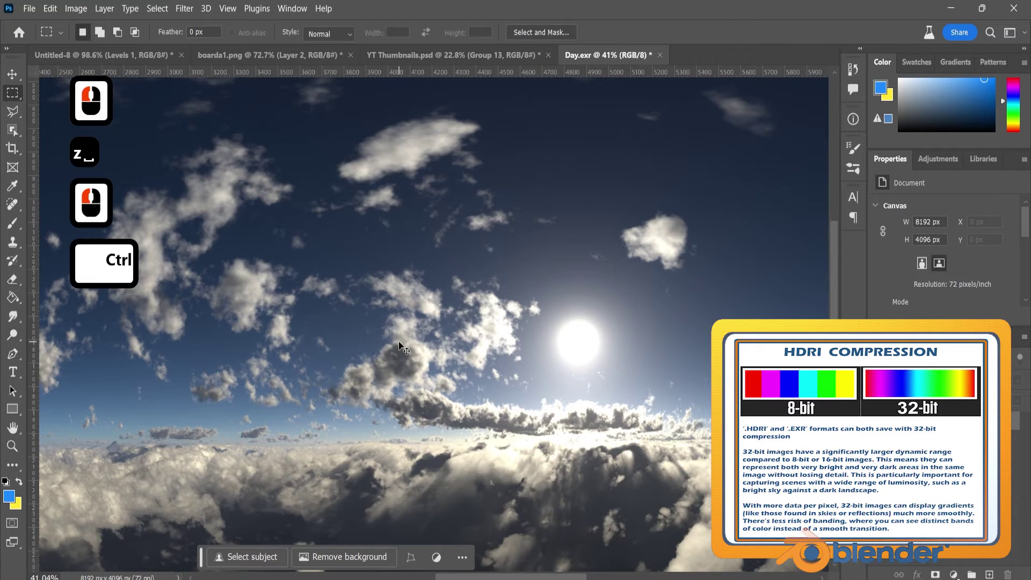
# - Undo the conversion of Day.exr to 8 Bits/Channel
pyautogui.hotkey('ctrl', 'z')
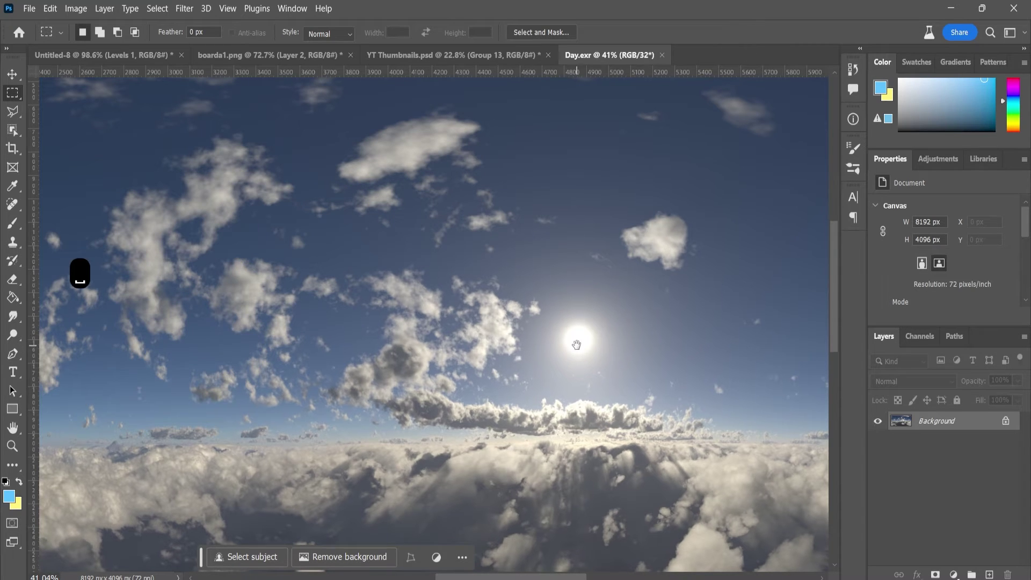
pyautogui.moveTo(576, 339); pyautogui.dragTo(543, 329)
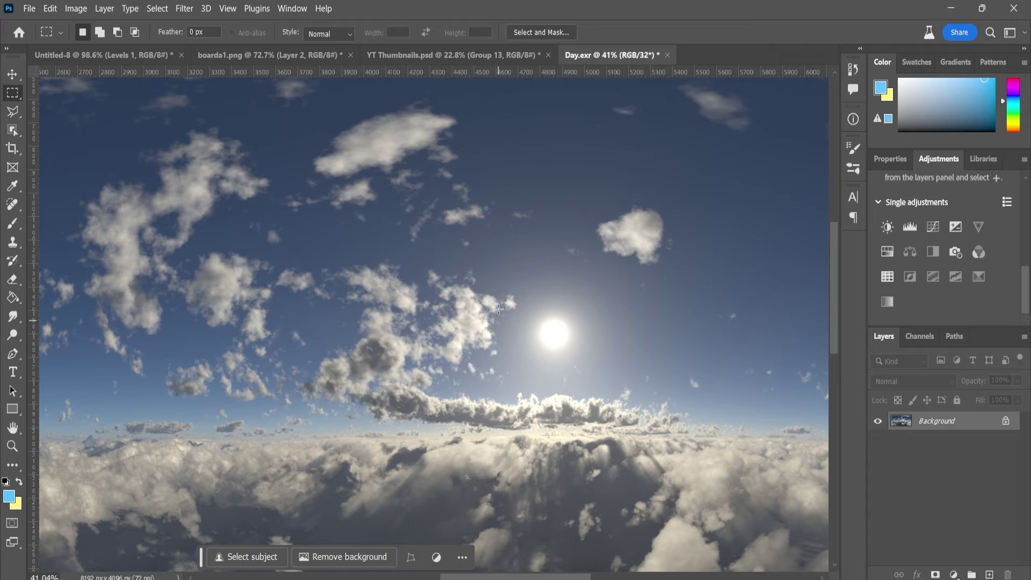
# - Add a Levels adjustment layer above the Background and set its white input level to 169
pyautogui.click(911, 227)
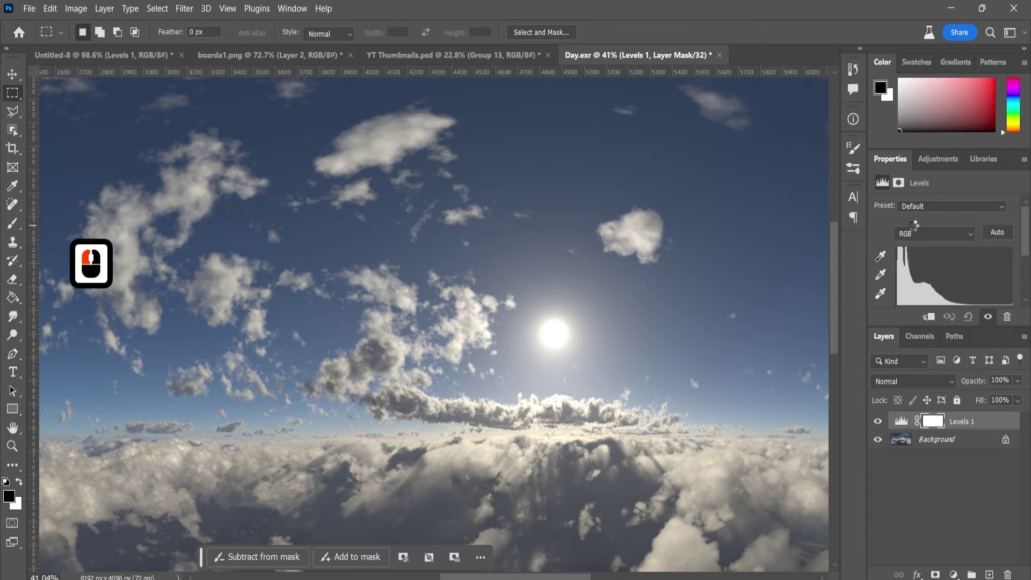
pyautogui.scroll(-3, 915, 260)
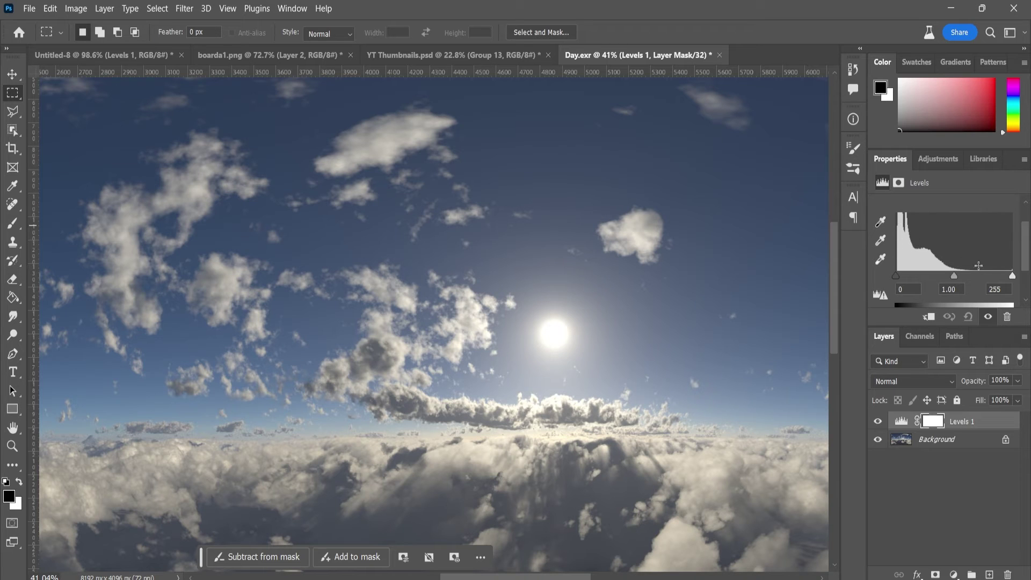
pyautogui.scroll(-2, 943, 244)
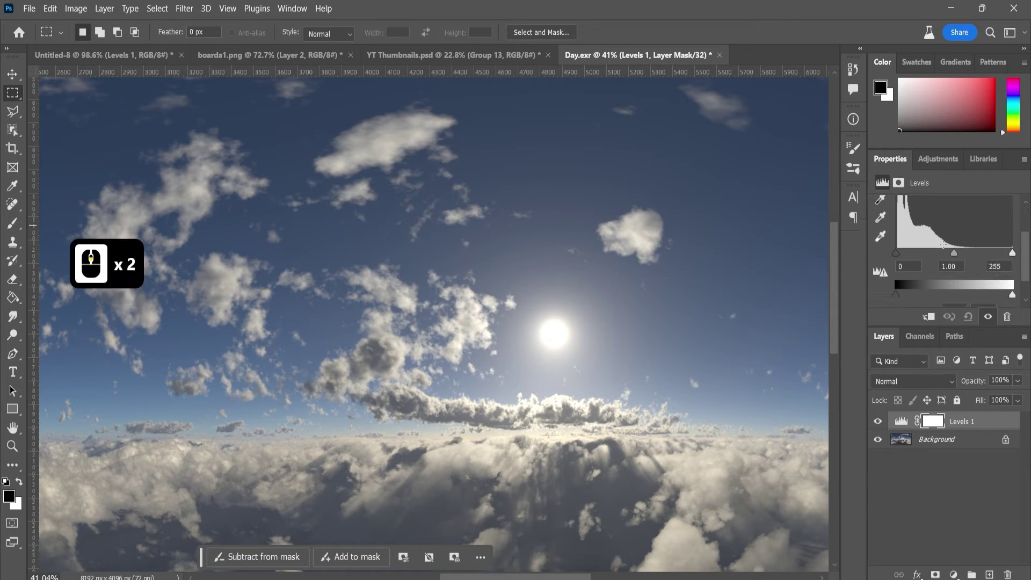
pyautogui.click(1012, 252)
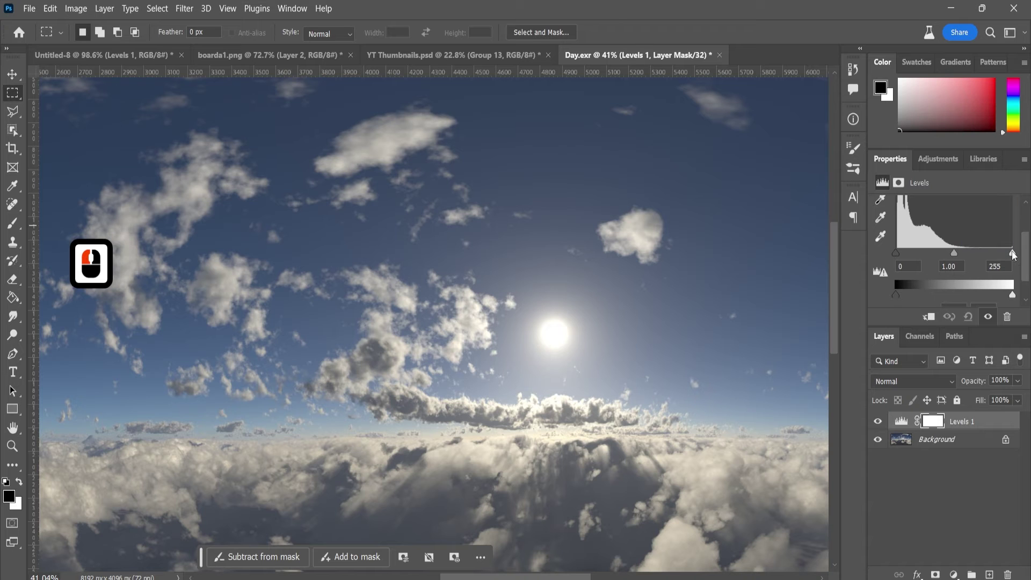
pyautogui.moveTo(1019, 257); pyautogui.dragTo(973, 253)
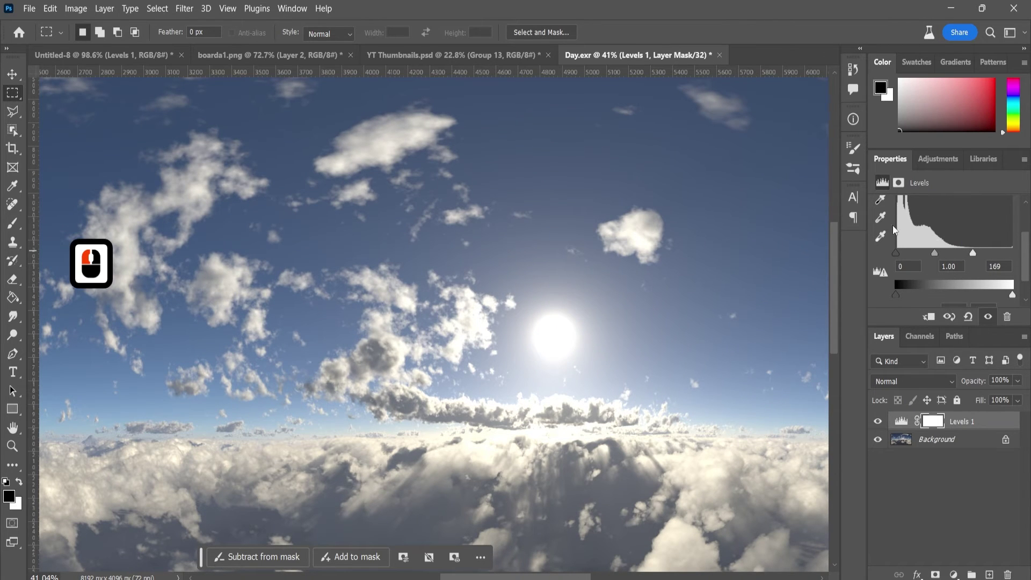
# - Set the Levels white input level back to 255 and briefly outline the sun with a marquee, leaving nothing selected
pyautogui.scroll(-10, 483, 373)
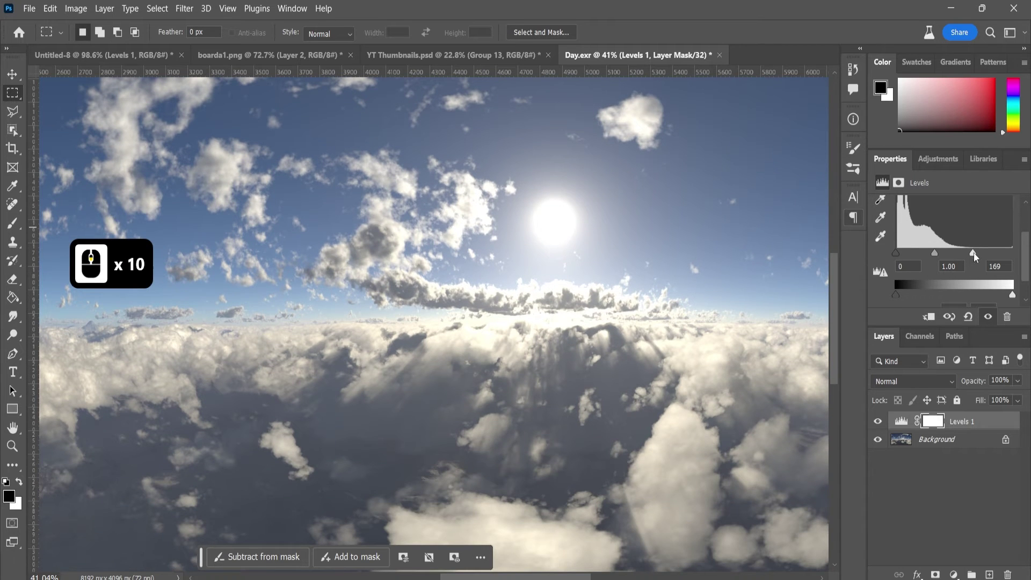
pyautogui.moveTo(973, 253); pyautogui.dragTo(1016, 252)
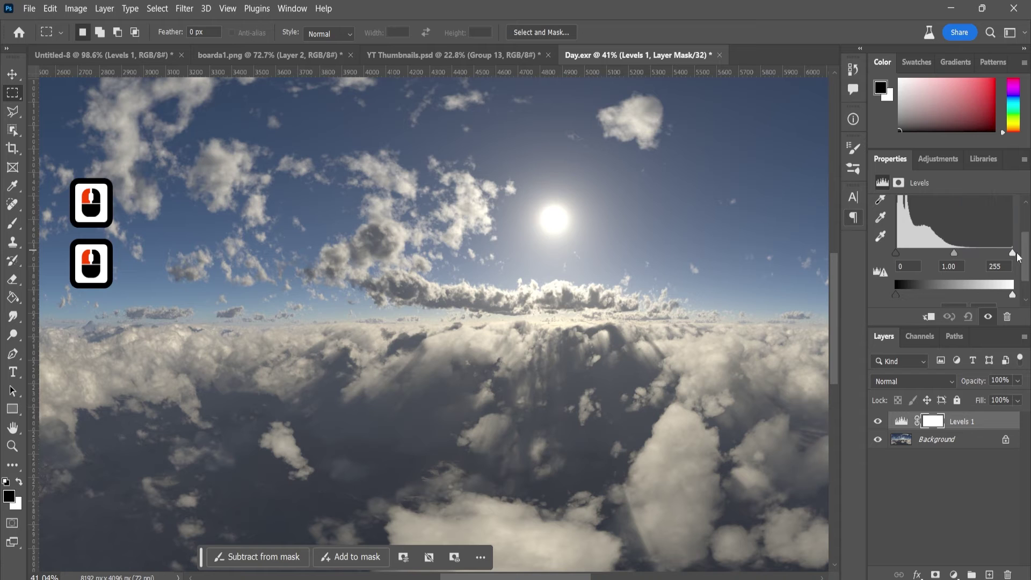
pyautogui.moveTo(538, 202); pyautogui.dragTo(616, 253)
pyautogui.click(552, 214)
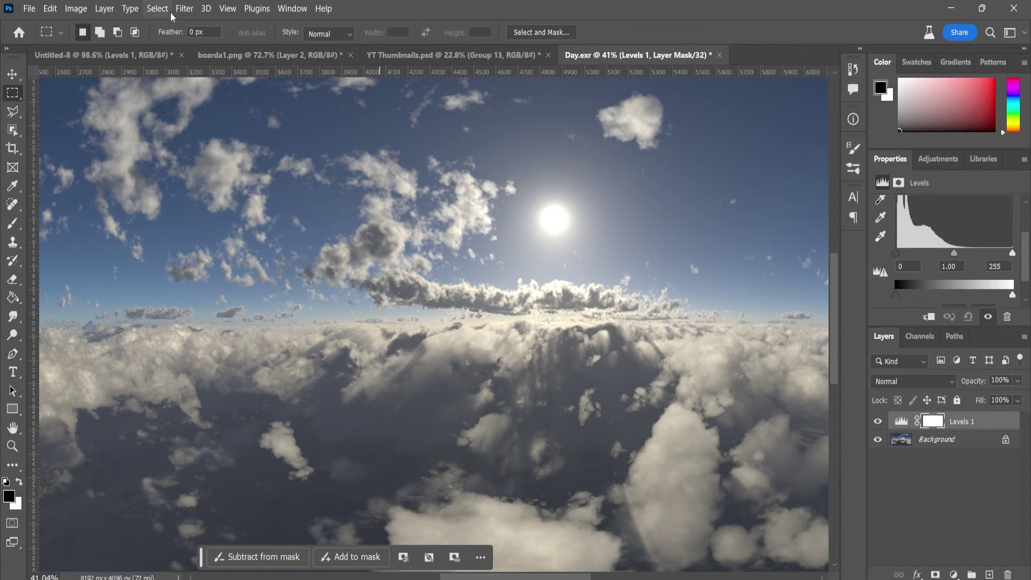
# - Select the Background layer and convert the document to 8 Bits/Channel without merging the layers
pyautogui.click(937, 441)
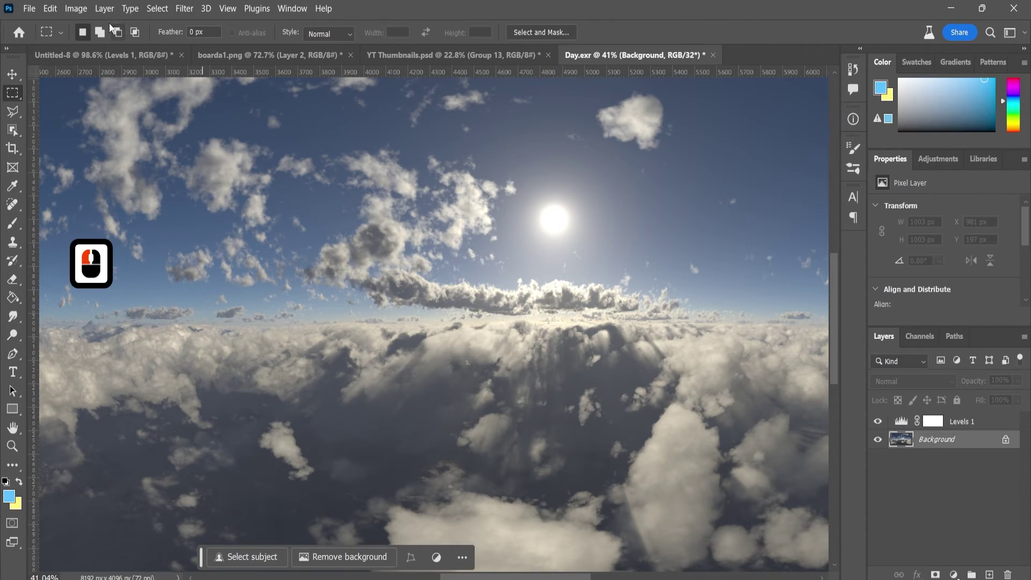
pyautogui.click(76, 9)
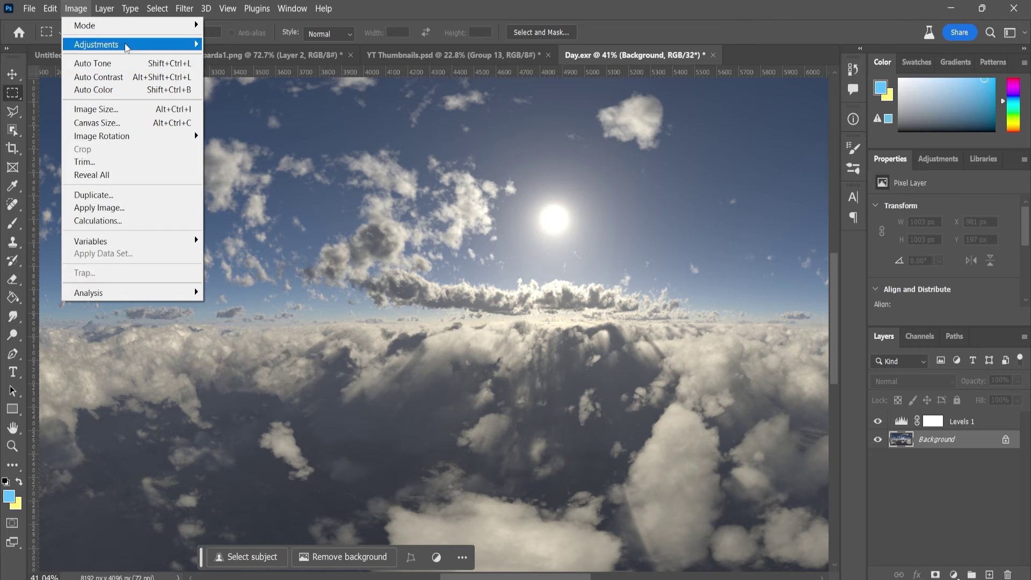
pyautogui.click(84, 25)
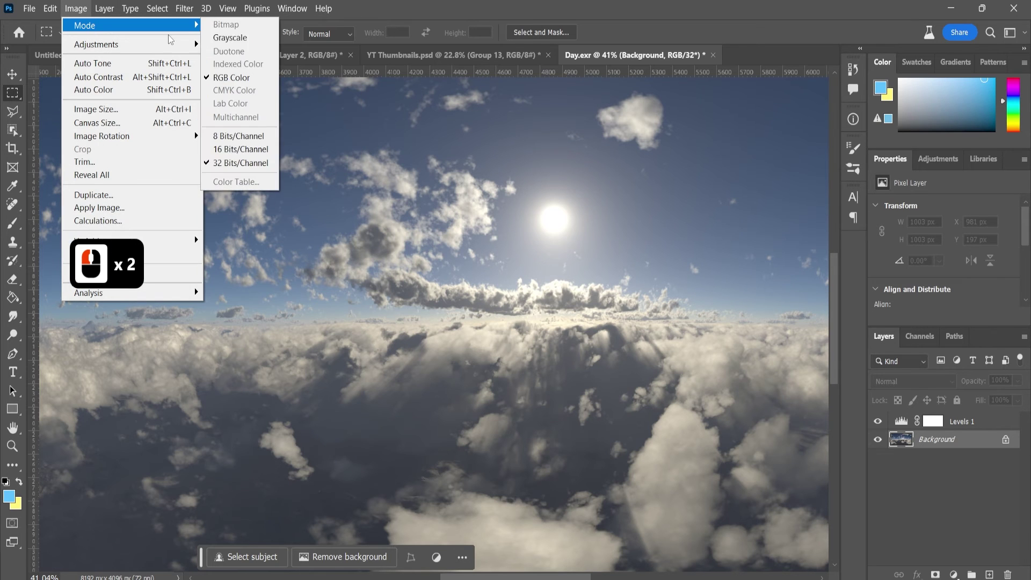
pyautogui.click(231, 141)
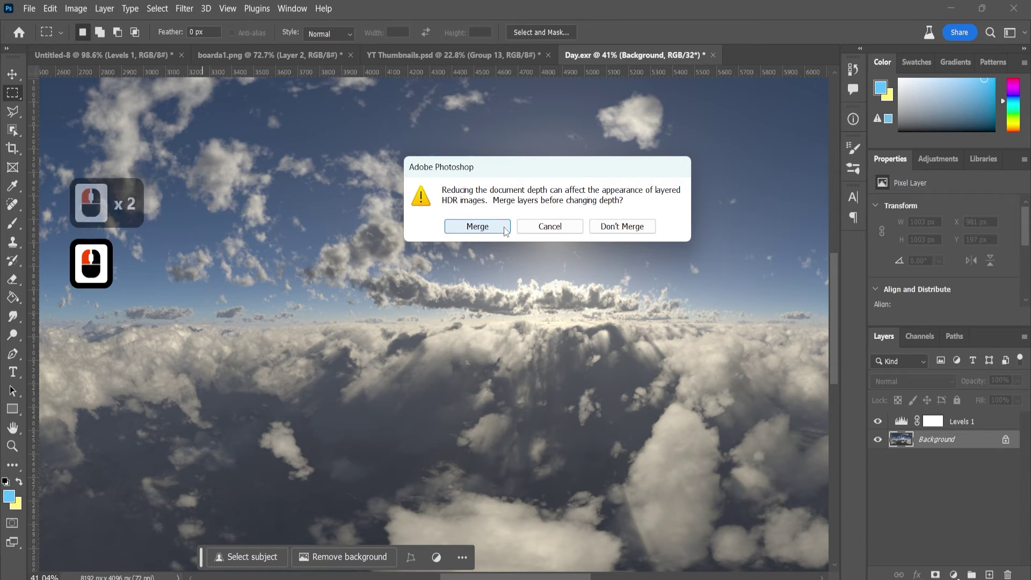
pyautogui.click(621, 226)
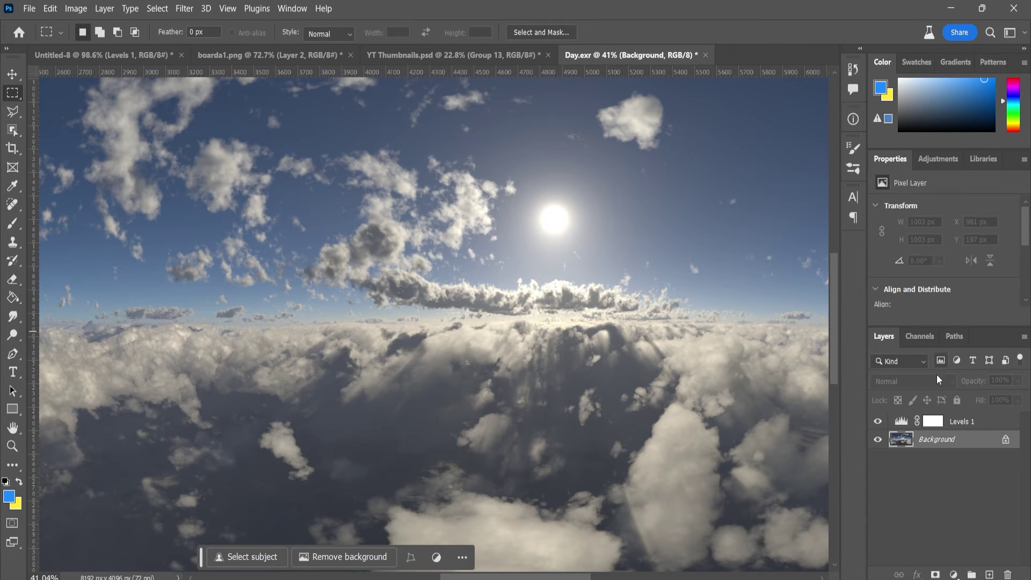
# - Select the Levels 1 adjustment and inspect its histogram and input levels in the 8-bit document
pyautogui.click(905, 422)
pyautogui.scroll(-3, 932, 262)
pyautogui.scroll(-2, 932, 262)
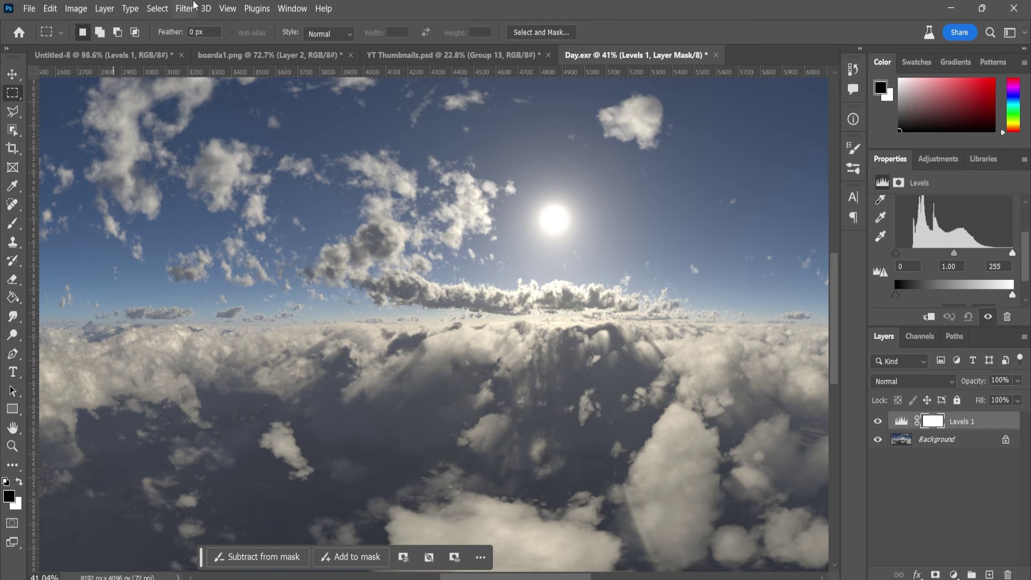
# - Convert the 8-bit document to 32 Bits/Channel without flattening and inspect the Levels histogram again
pyautogui.click(78, 9)
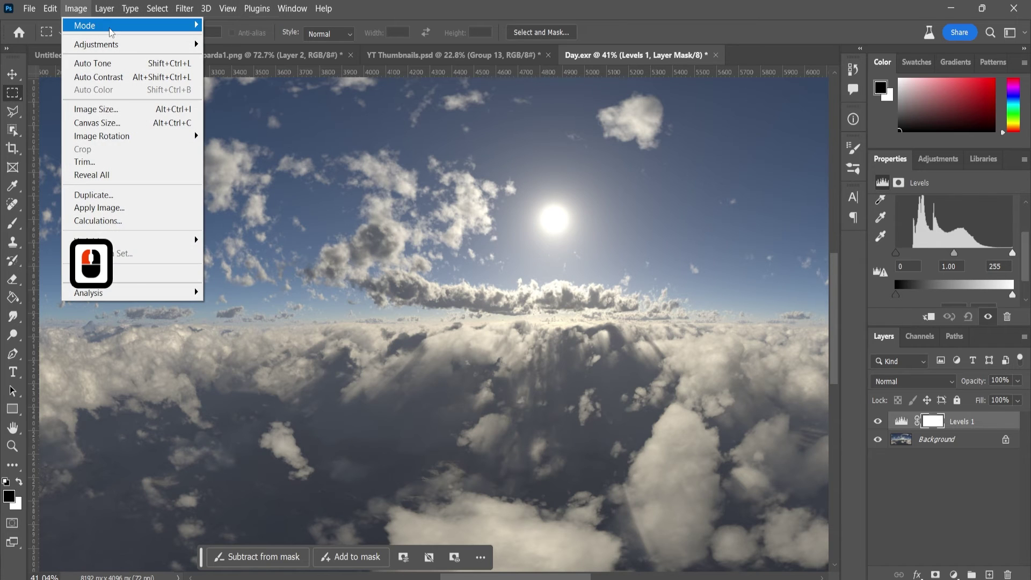
pyautogui.click(107, 25)
pyautogui.click(239, 163)
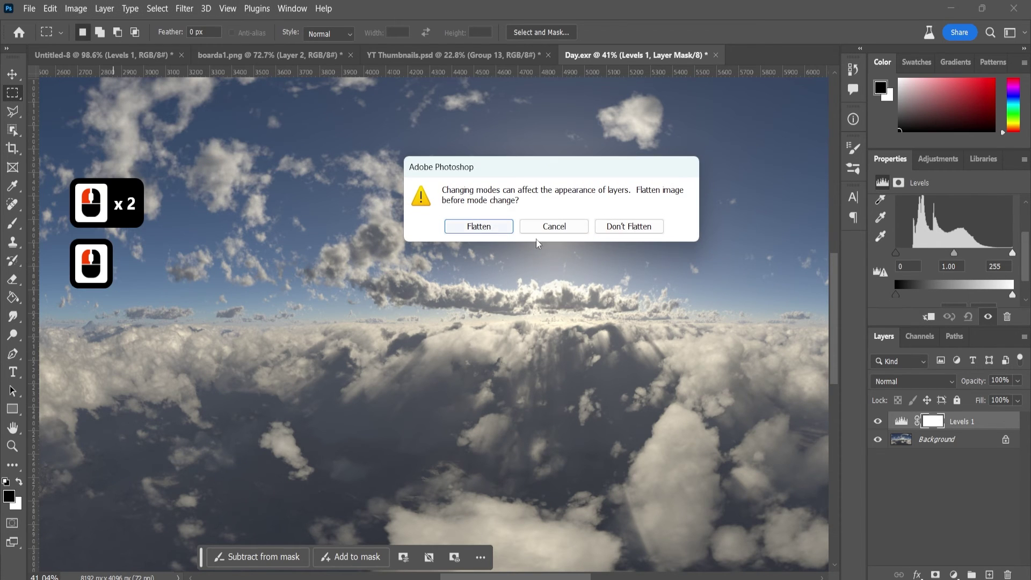
pyautogui.click(628, 227)
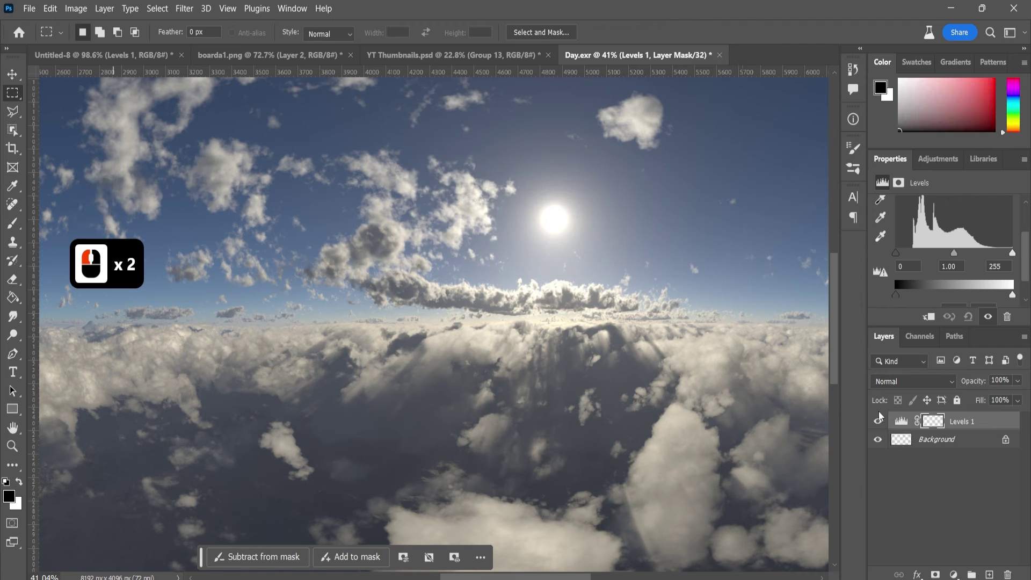
pyautogui.scroll(-1, 939, 243)
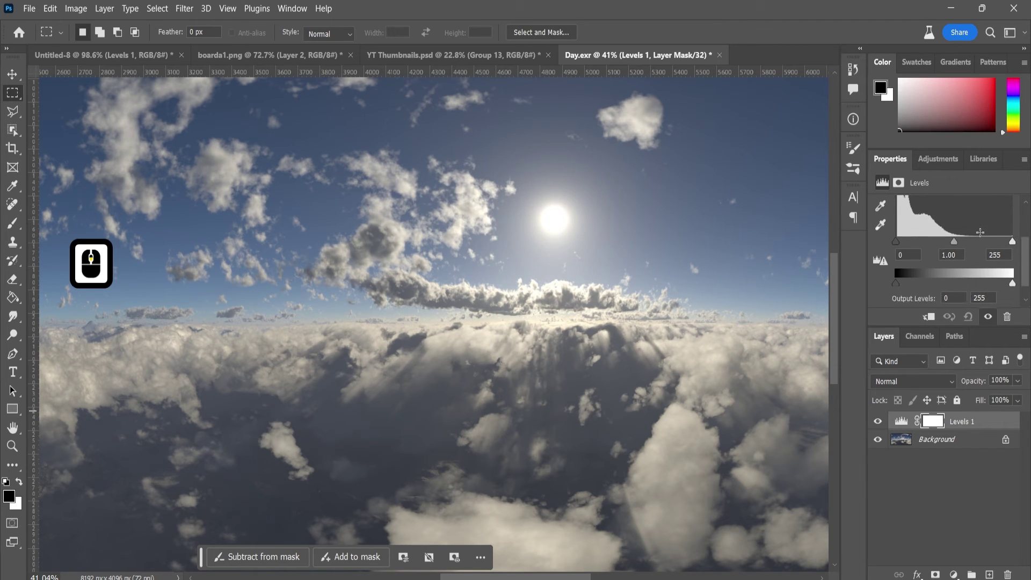
pyautogui.click(1021, 249)
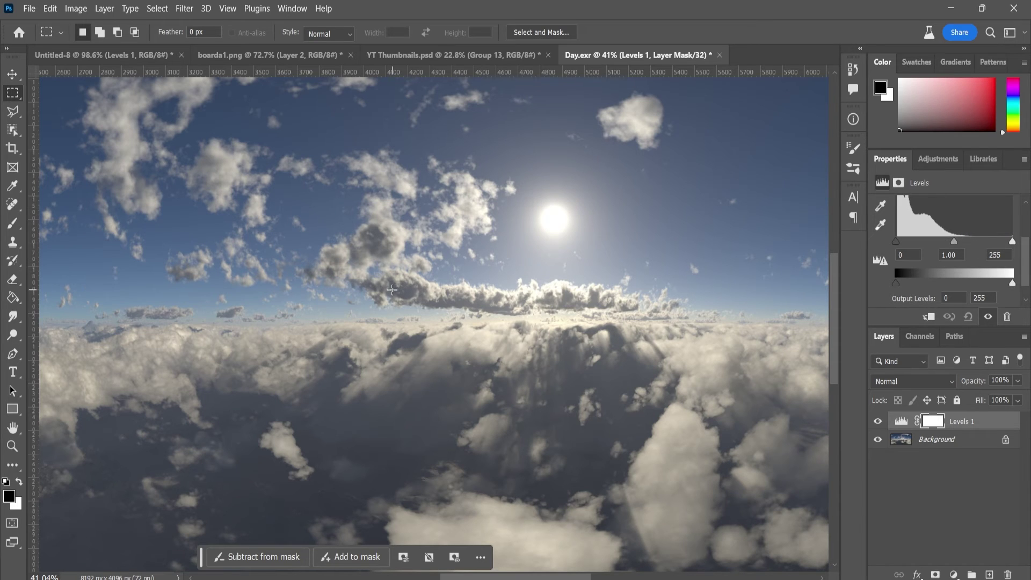
# - Undo the last two bit-depth conversions and bring the Levels histogram into view
pyautogui.hotkey('ctrl', 'z')
pyautogui.hotkey('ctrl', 'z')
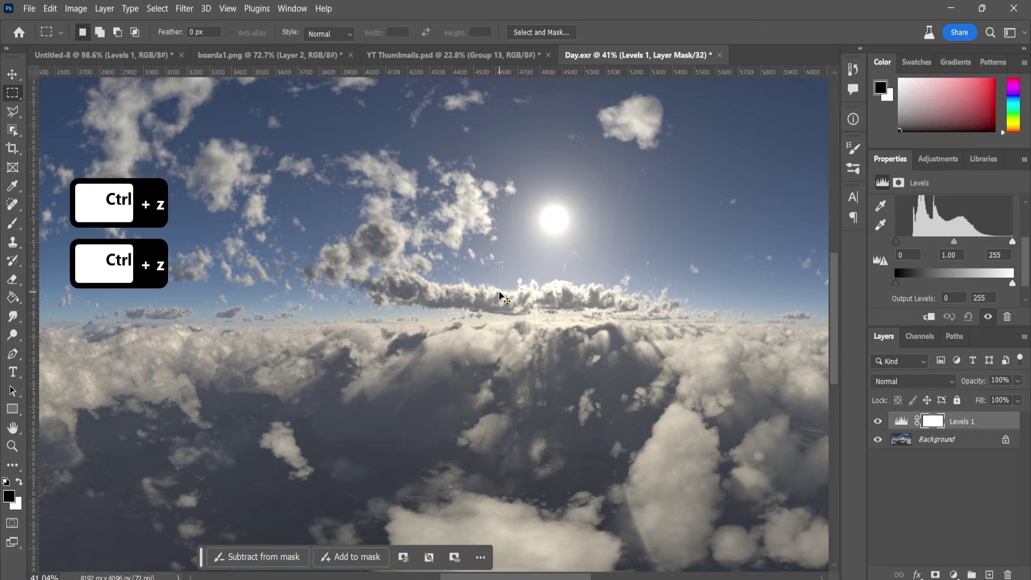
pyautogui.scroll(2, 961, 253)
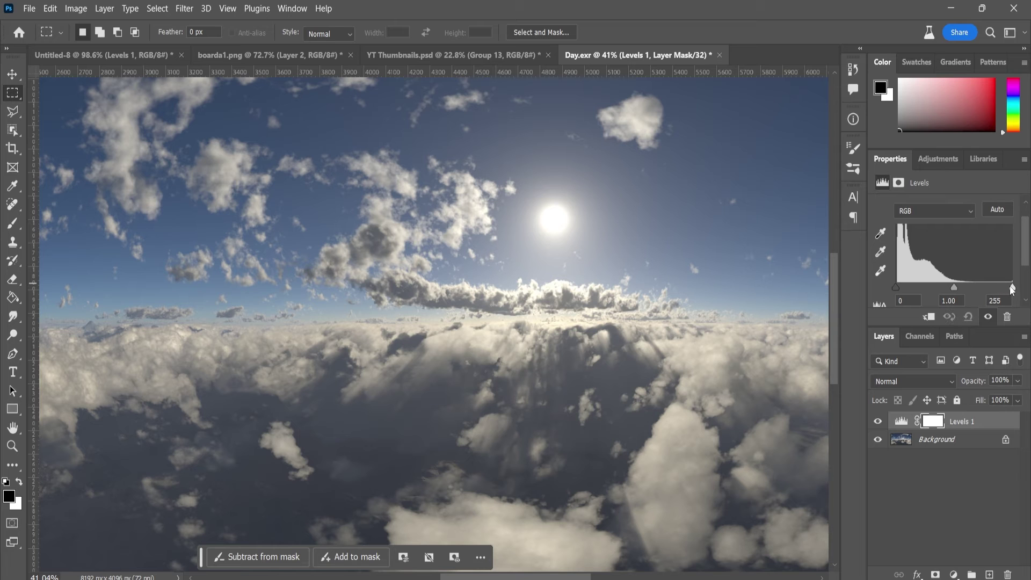
# - Set the Levels 1 white input level to 177 and the midtone level to 1.44 on the 32-bit sky
pyautogui.moveTo(1012, 287); pyautogui.dragTo(977, 286)
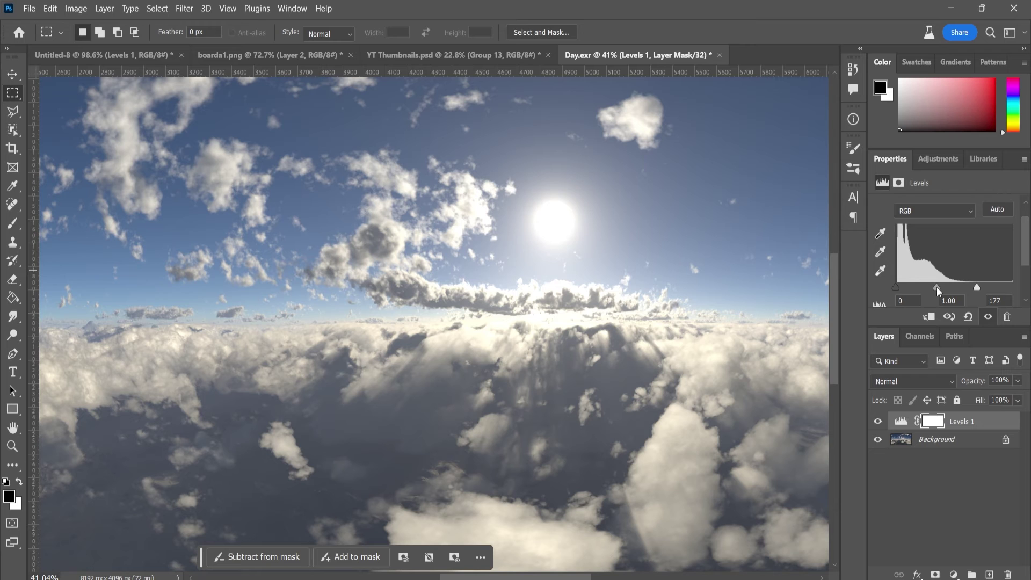
pyautogui.moveTo(934, 288); pyautogui.dragTo(928, 290)
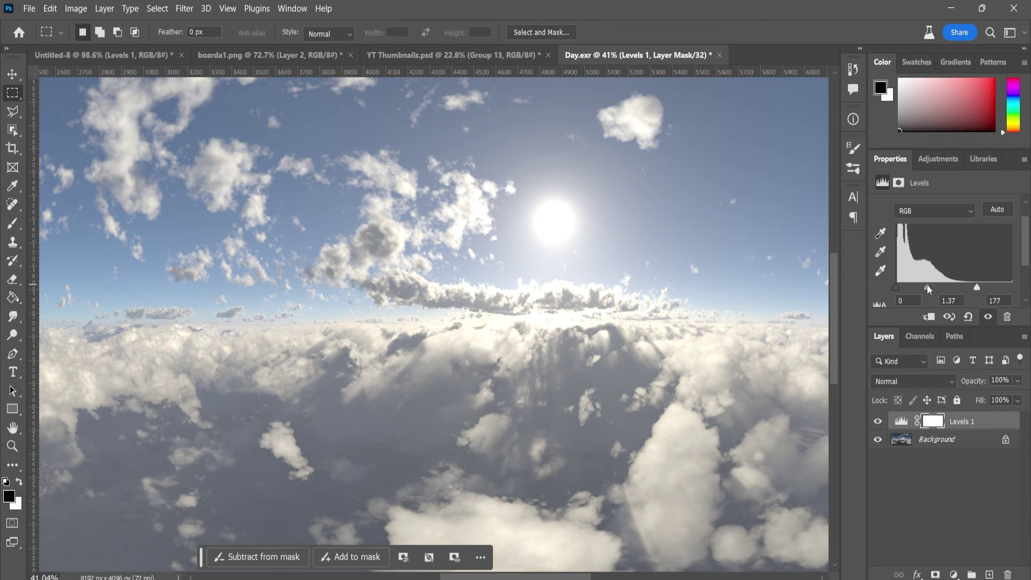
pyautogui.click(927, 289)
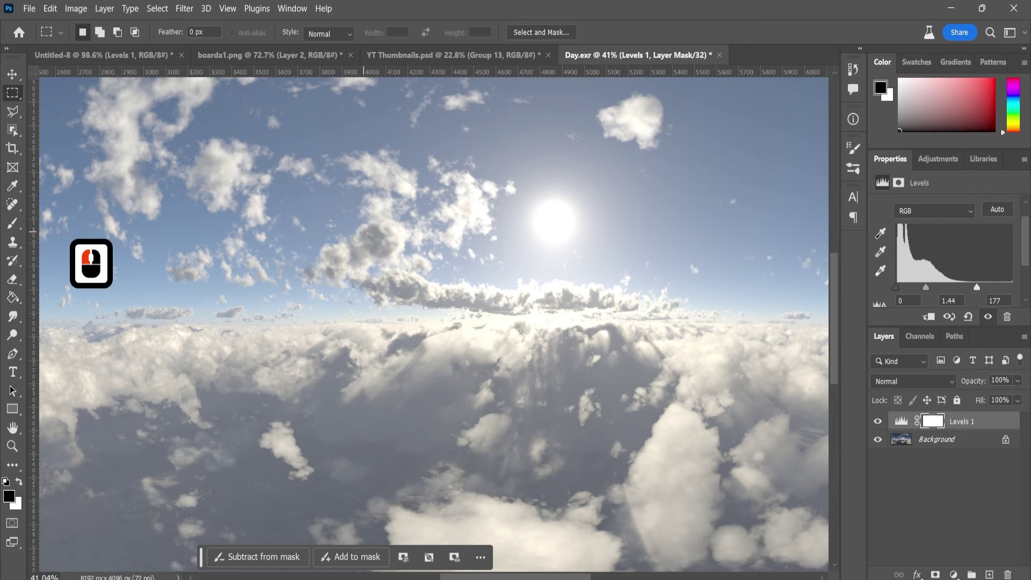
# - Examine the brightened small clouds and blue gradient near the horizon up close for colour banding or lost detail
pyautogui.press('z')
pyautogui.moveTo(278, 246); pyautogui.dragTo(448, 317)
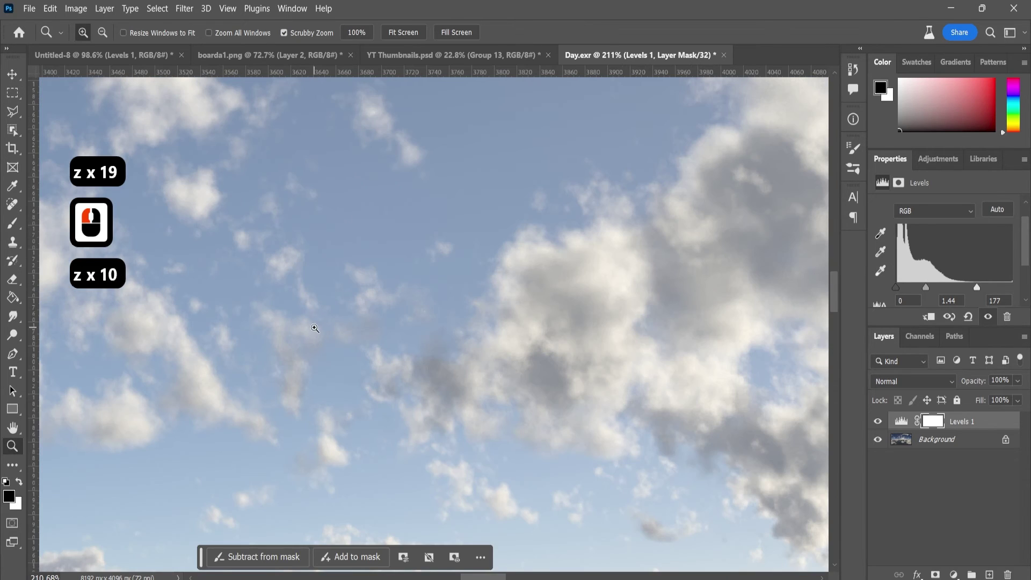
pyautogui.press('space')
pyautogui.moveTo(380, 415); pyautogui.dragTo(419, 324)
pyautogui.press('z')
pyautogui.moveTo(281, 451); pyautogui.dragTo(349, 431)
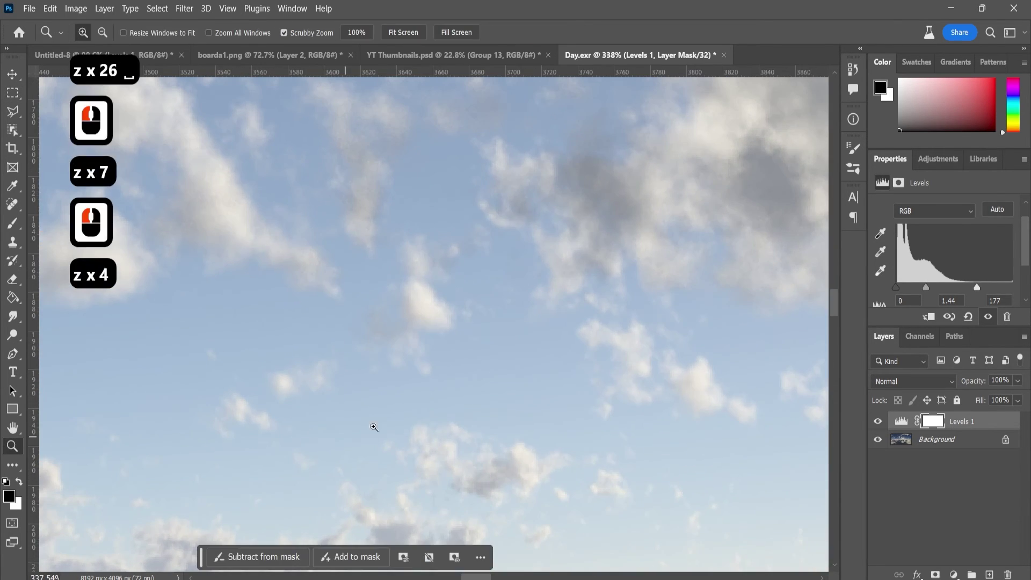
pyautogui.press('space')
pyautogui.moveTo(399, 371); pyautogui.dragTo(310, 321)
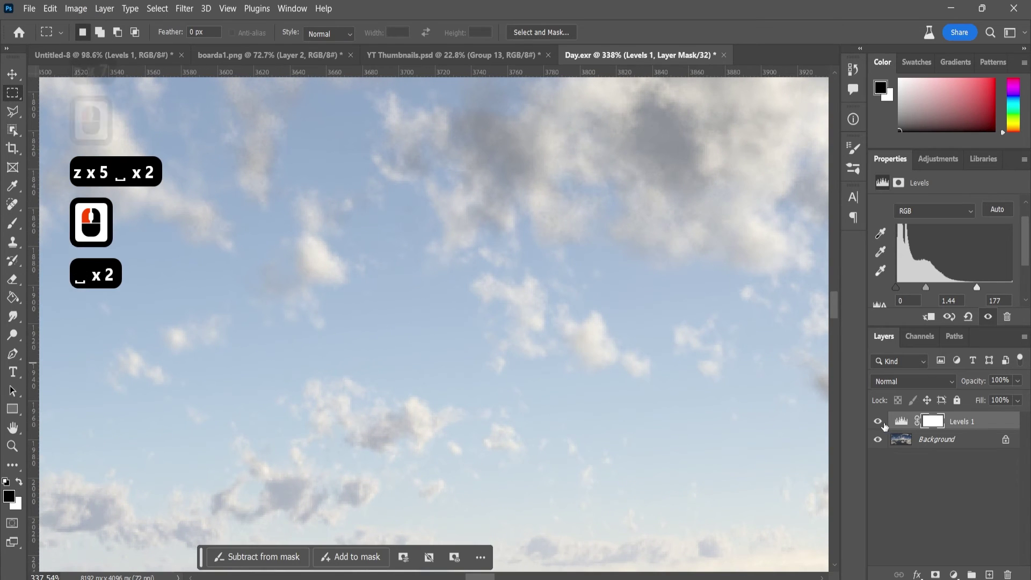
# - Compare the sky with the Levels 1 adjustment hidden and shown, and return to an overview of the whole HDRI
pyautogui.click(879, 421)
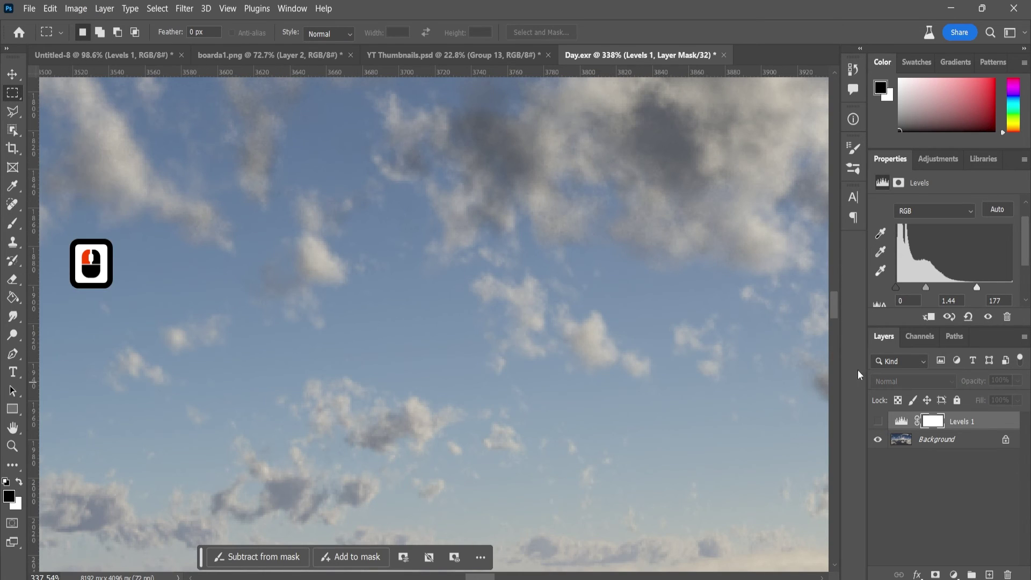
pyautogui.click(878, 422)
pyautogui.press('z')
pyautogui.moveTo(429, 257); pyautogui.dragTo(315, 242)
pyautogui.moveTo(562, 322); pyautogui.dragTo(397, 325)
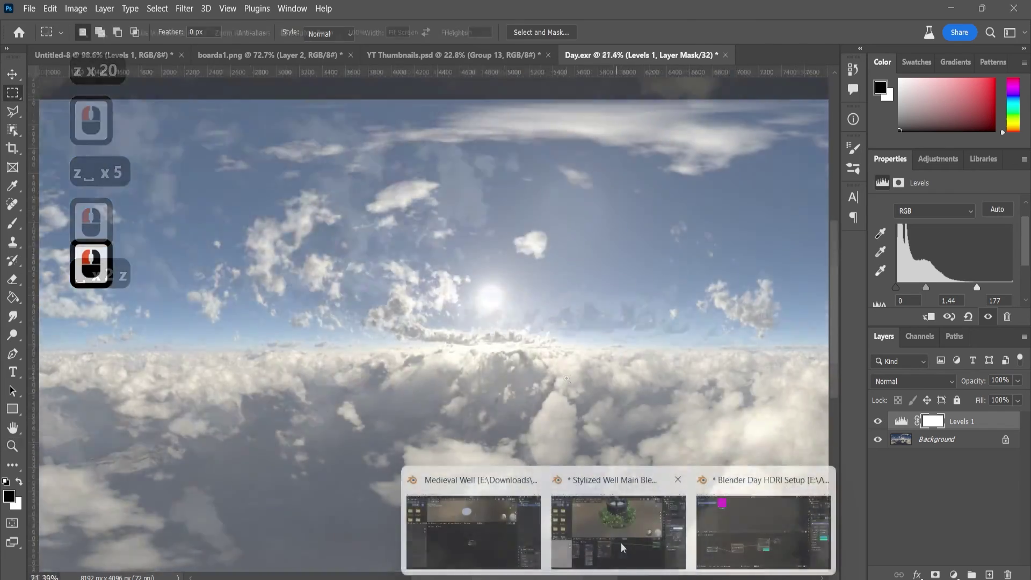
# - Switch to the Stylized Well Main Blend File in Blender and select the Day.exr environment texture node in the World shader
pyautogui.click(621, 542)
pyautogui.scroll(-8, 475, 205)
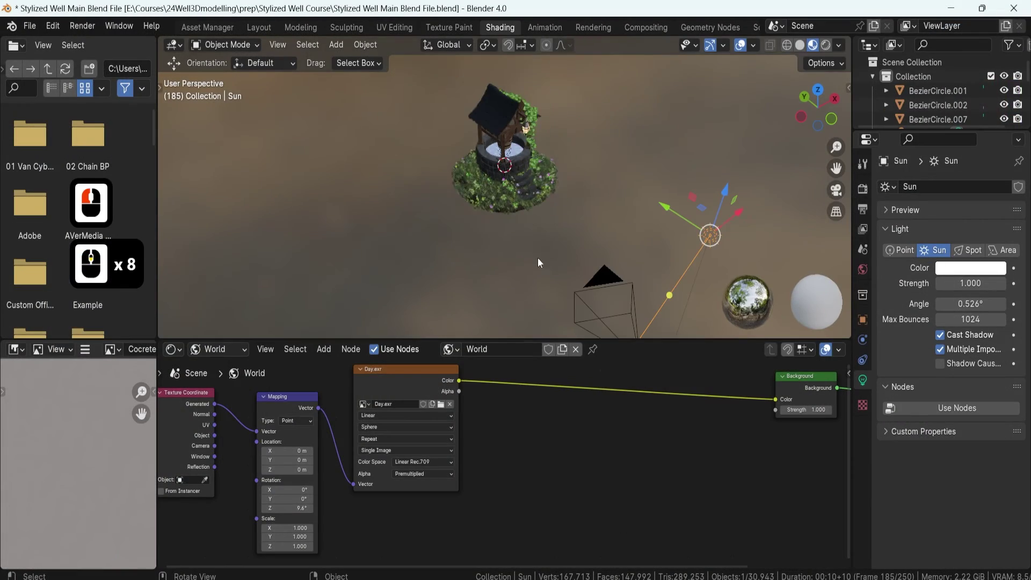
pyautogui.scroll(-5, 537, 429)
pyautogui.moveTo(533, 205); pyautogui.dragTo(594, 166, button='middle')
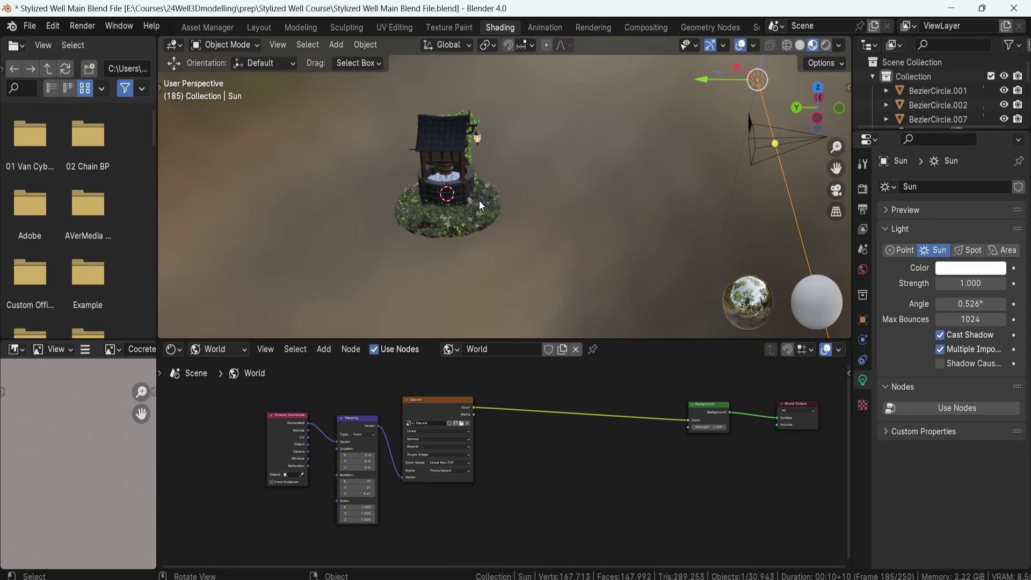
pyautogui.scroll(6, 375, 424)
pyautogui.keyDown('shift'); pyautogui.moveTo(427, 408); pyautogui.dragTo(430, 457, button='middle'); pyautogui.keyUp('shift')
pyautogui.click(447, 431)
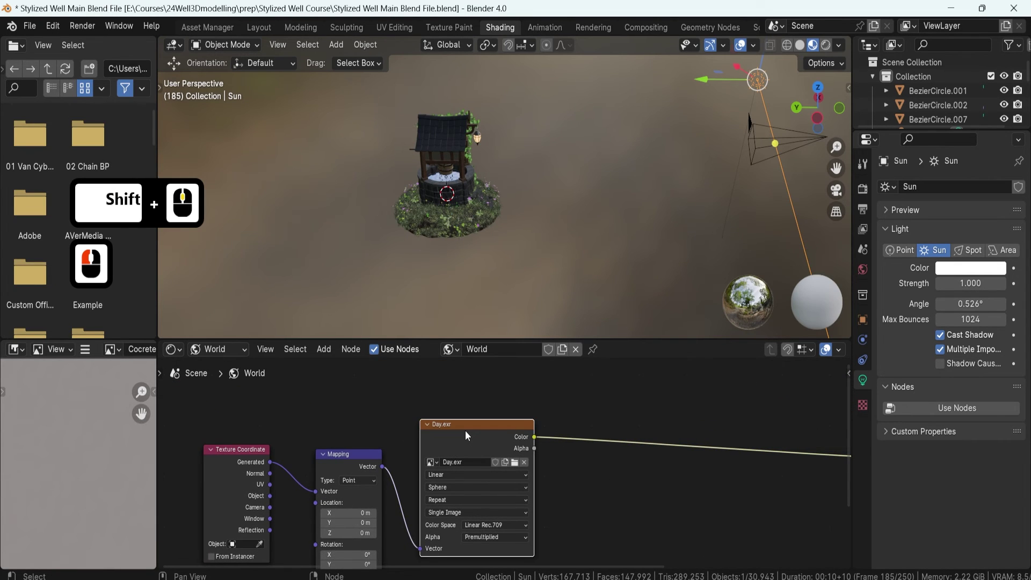
# - Examine the well from close up and from several sides to judge how the preview environment lights it
pyautogui.scroll(6, 460, 214)
pyautogui.keyDown('shift'); pyautogui.moveTo(460, 214); pyautogui.dragTo(578, 220, button='middle'); pyautogui.keyUp('shift')
pyautogui.scroll(4, 578, 220)
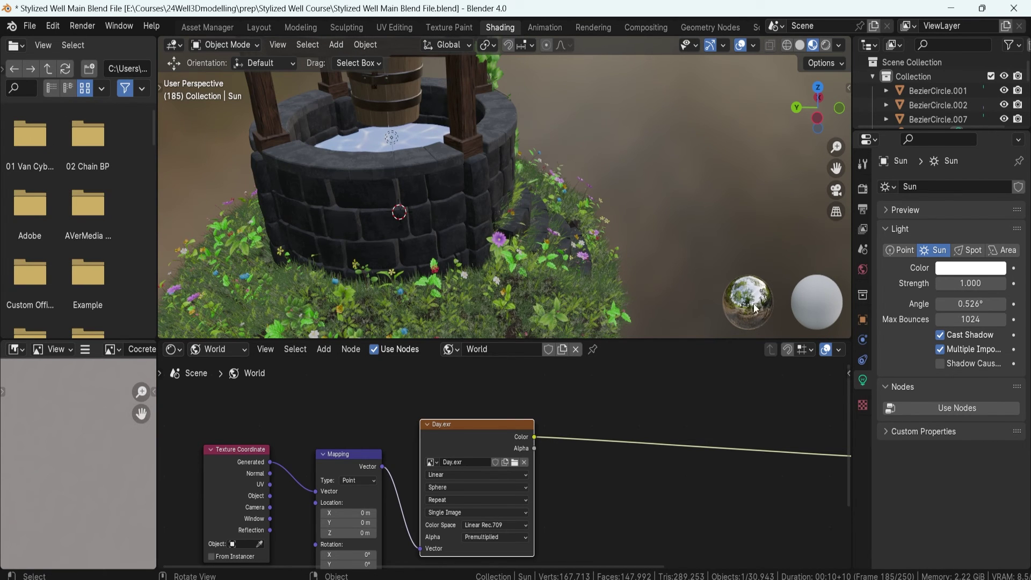
pyautogui.scroll(-7, 616, 247)
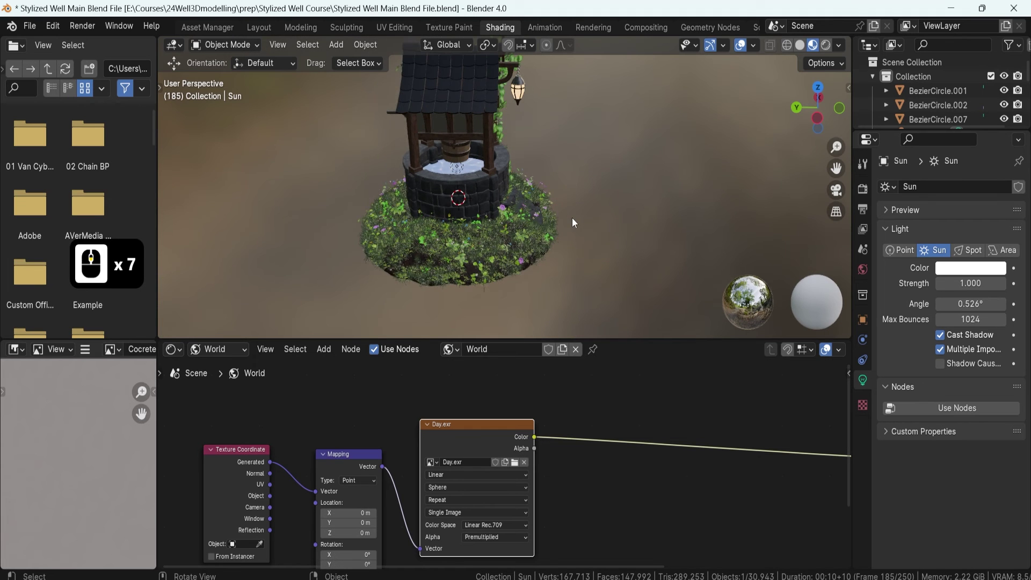
pyautogui.moveTo(572, 217); pyautogui.dragTo(321, 202, button='middle')
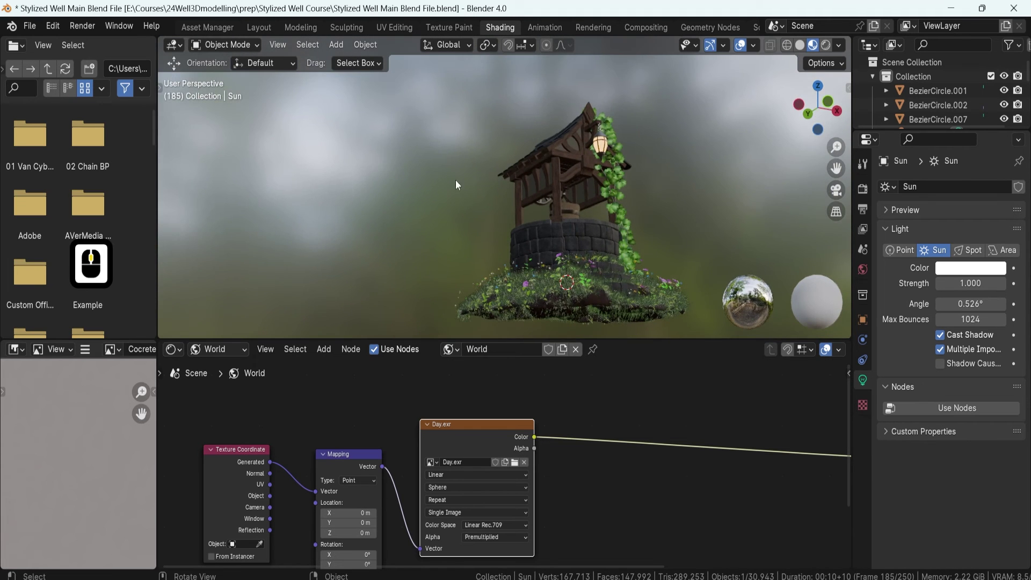
pyautogui.moveTo(455, 180); pyautogui.dragTo(428, 228, button='middle')
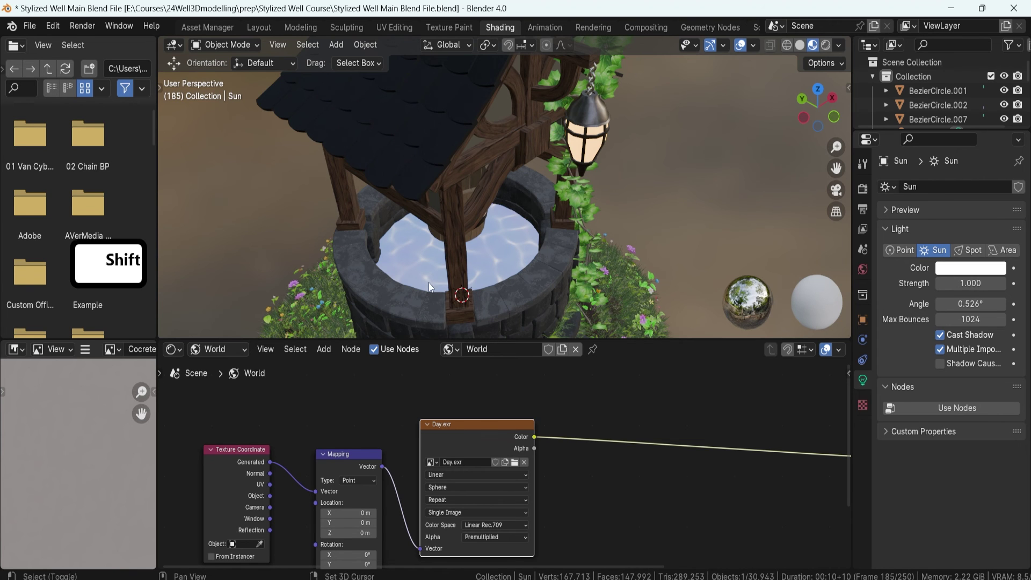
# - Select the grass-covered ground object around the well, and replace that selection with the ivy climbing the well's side
pyautogui.keyDown('shift'); pyautogui.moveTo(428, 282); pyautogui.dragTo(362, 271, button='middle'); pyautogui.keyUp('shift')
pyautogui.click(363, 271)
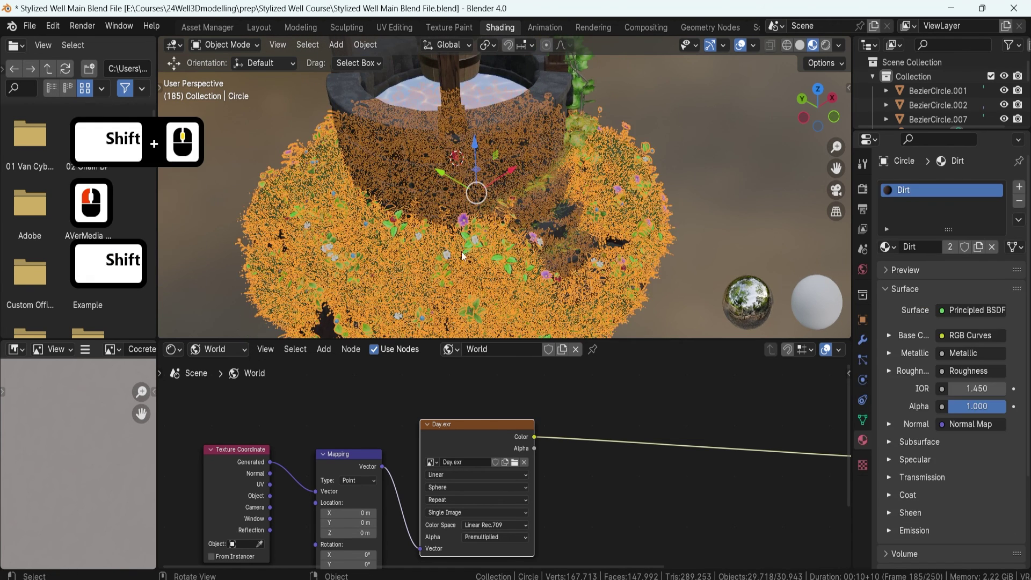
pyautogui.keyDown('shift'); pyautogui.moveTo(587, 254); pyautogui.dragTo(595, 217, button='middle'); pyautogui.keyUp('shift')
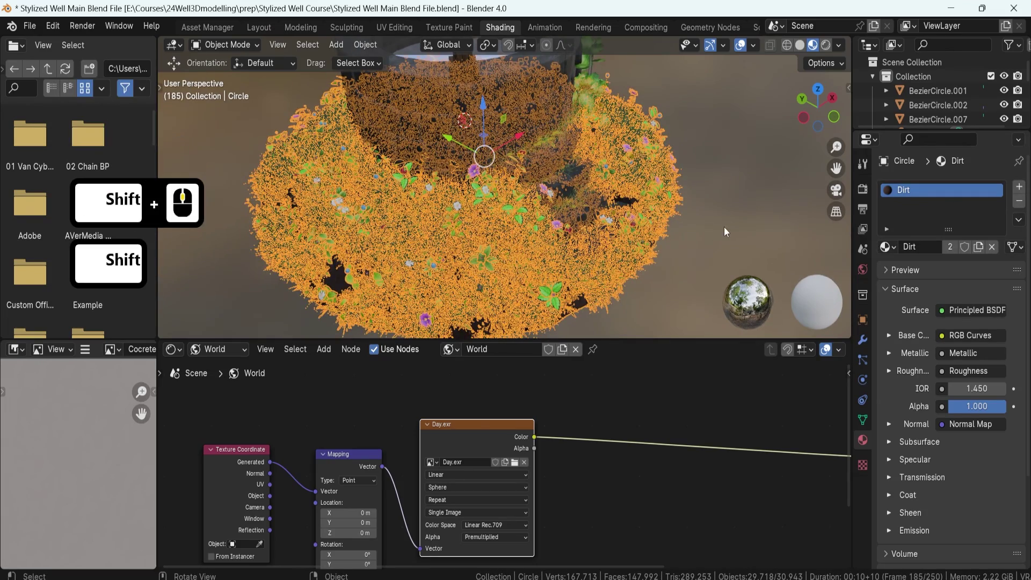
pyautogui.keyDown('shift'); pyautogui.moveTo(614, 253); pyautogui.dragTo(607, 328, button='middle'); pyautogui.keyUp('shift')
pyautogui.moveTo(539, 233); pyautogui.dragTo(521, 67, button='middle')
pyautogui.click(626, 133)
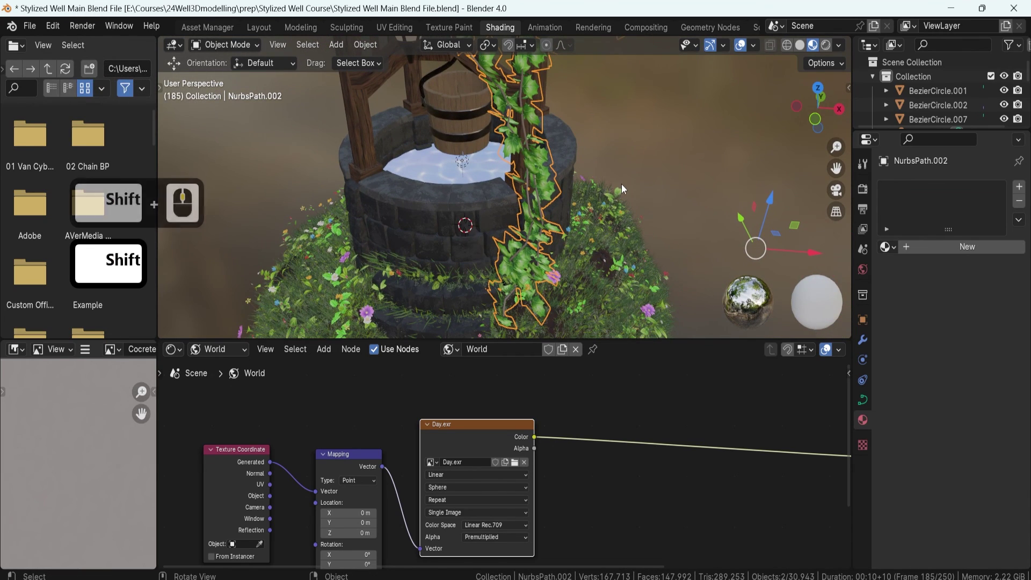